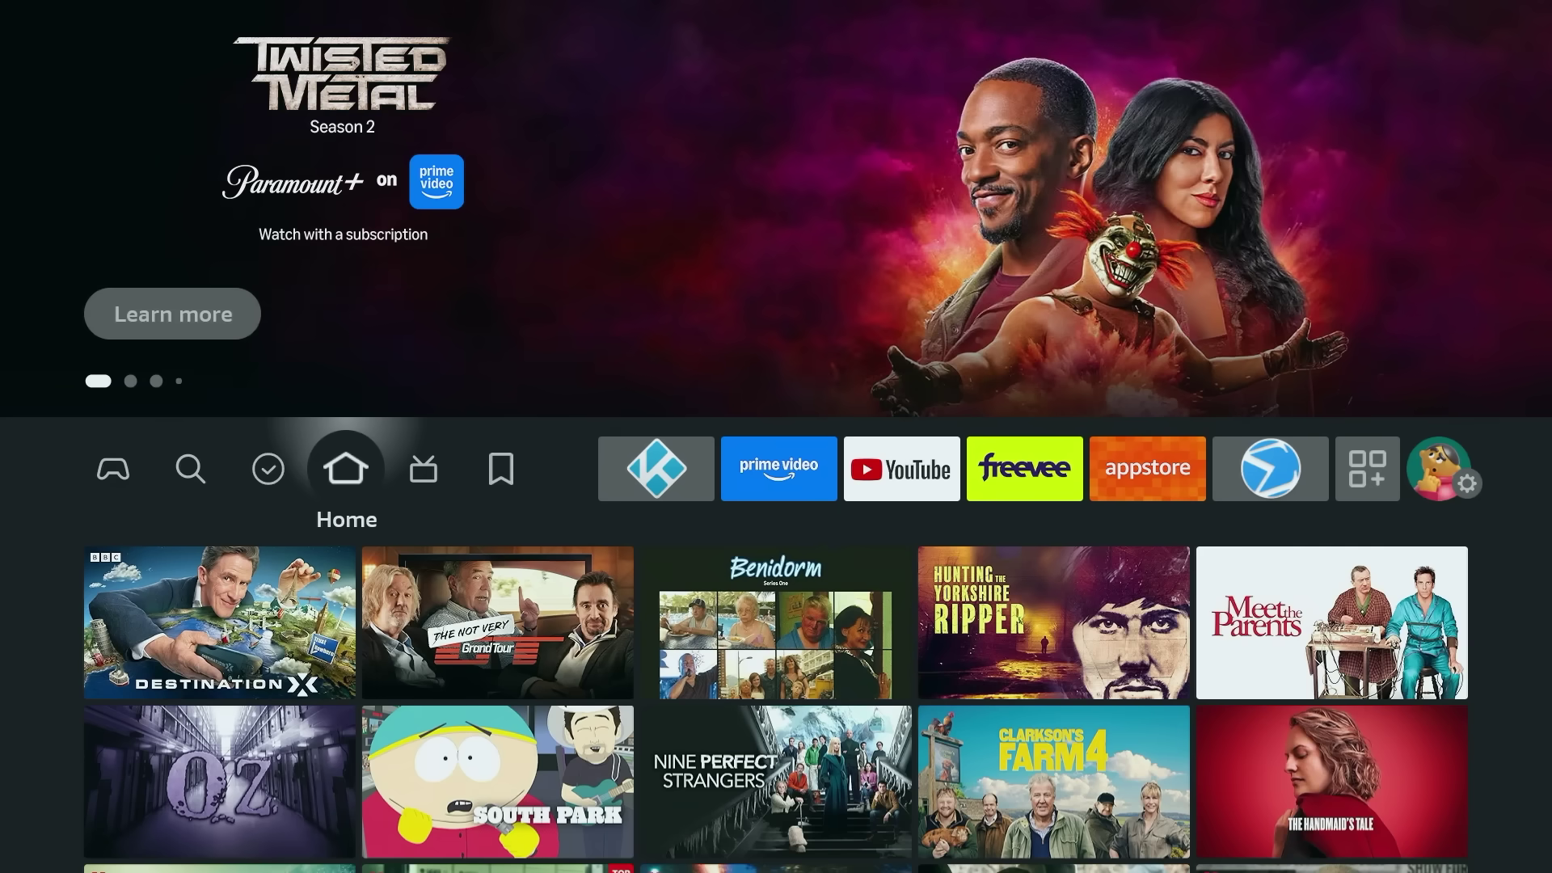
Step: Search the store for 'Defs' and pick the Defsquid suggestion
key(Left)
key(Left)
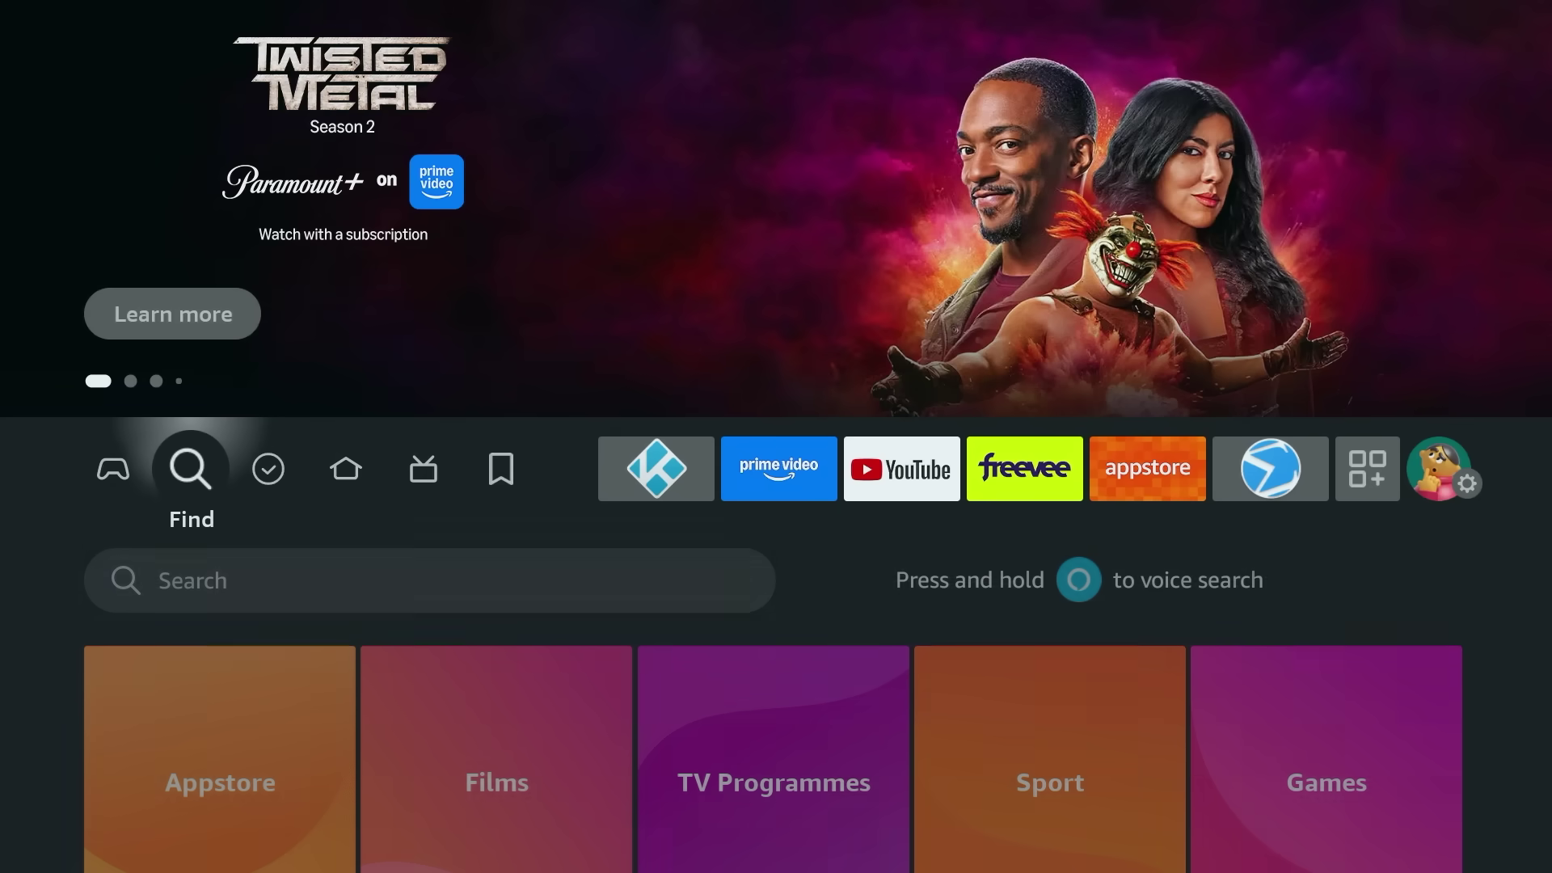
key(Down)
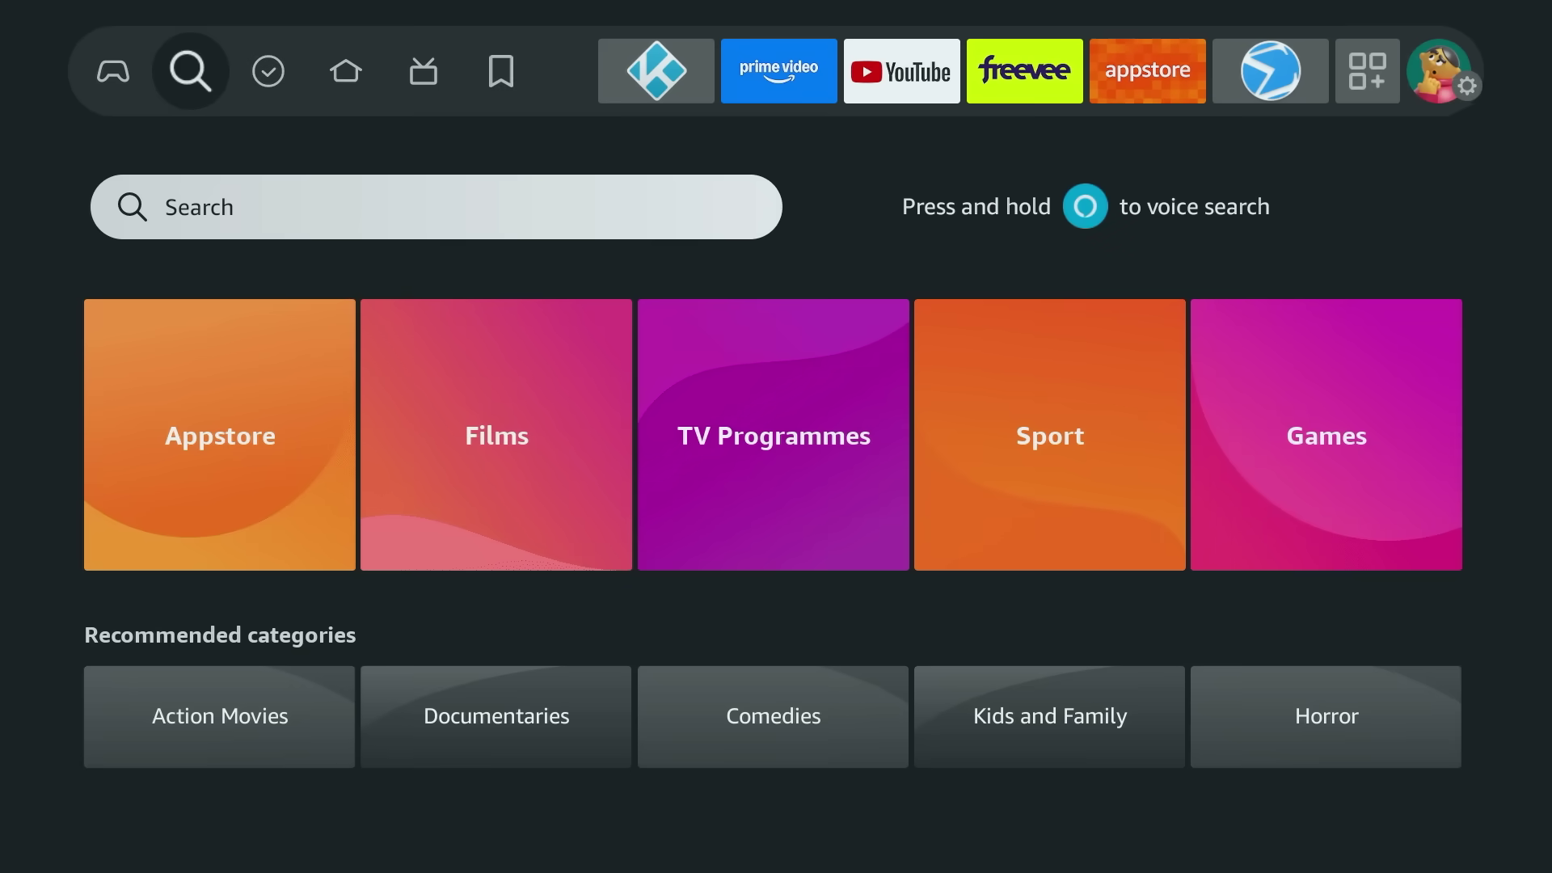
key(Return)
key(Right)
key(Right)
key(Right)
key(Return)
key(Right)
key(Return)
key(Right)
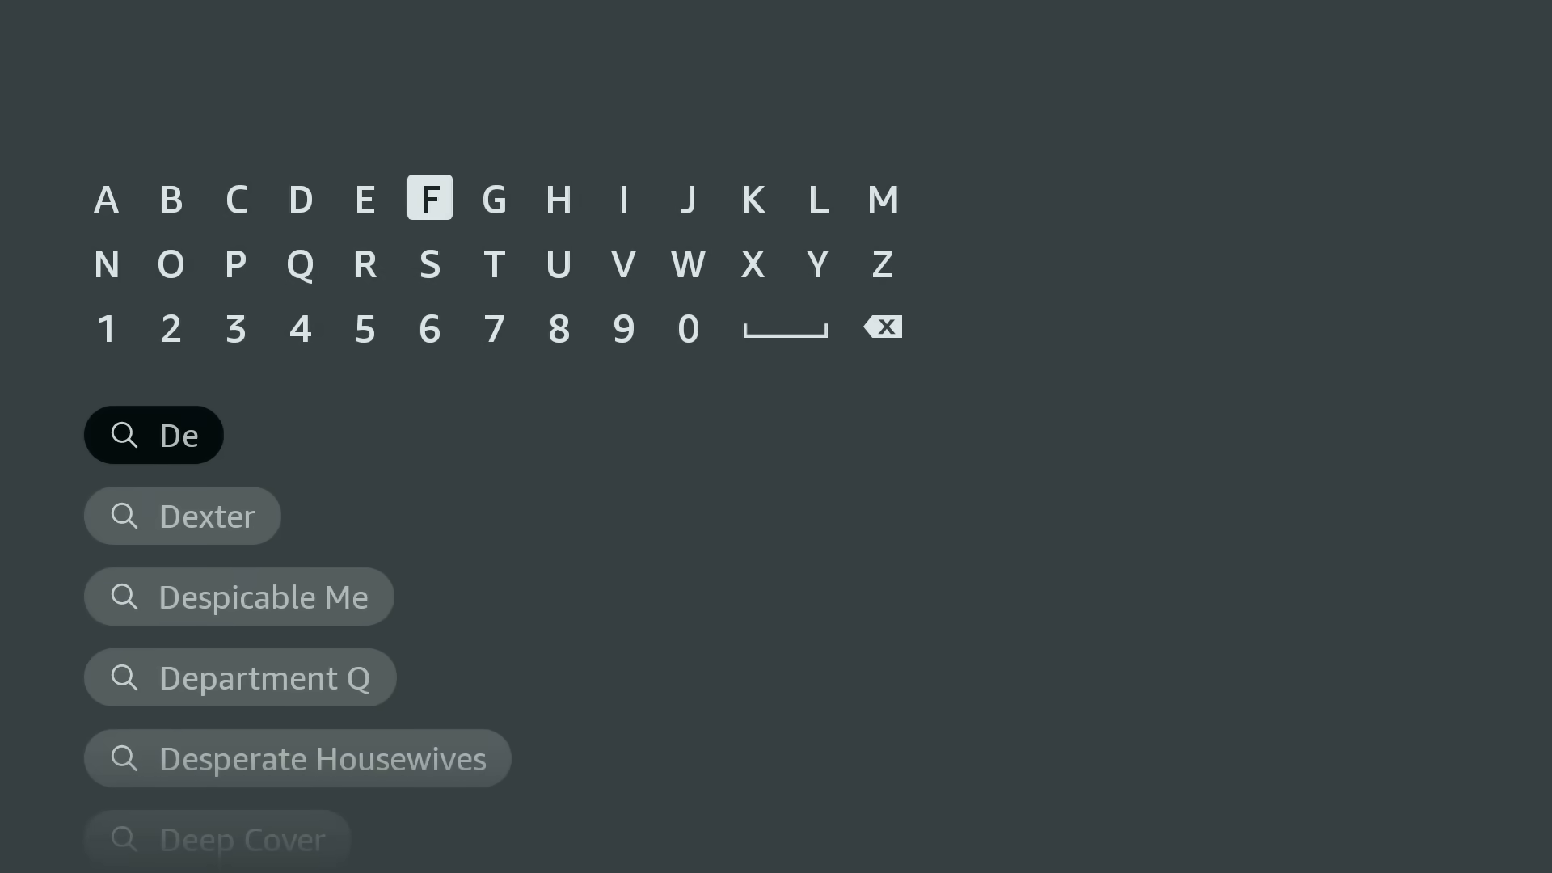
key(Return)
key(Down)
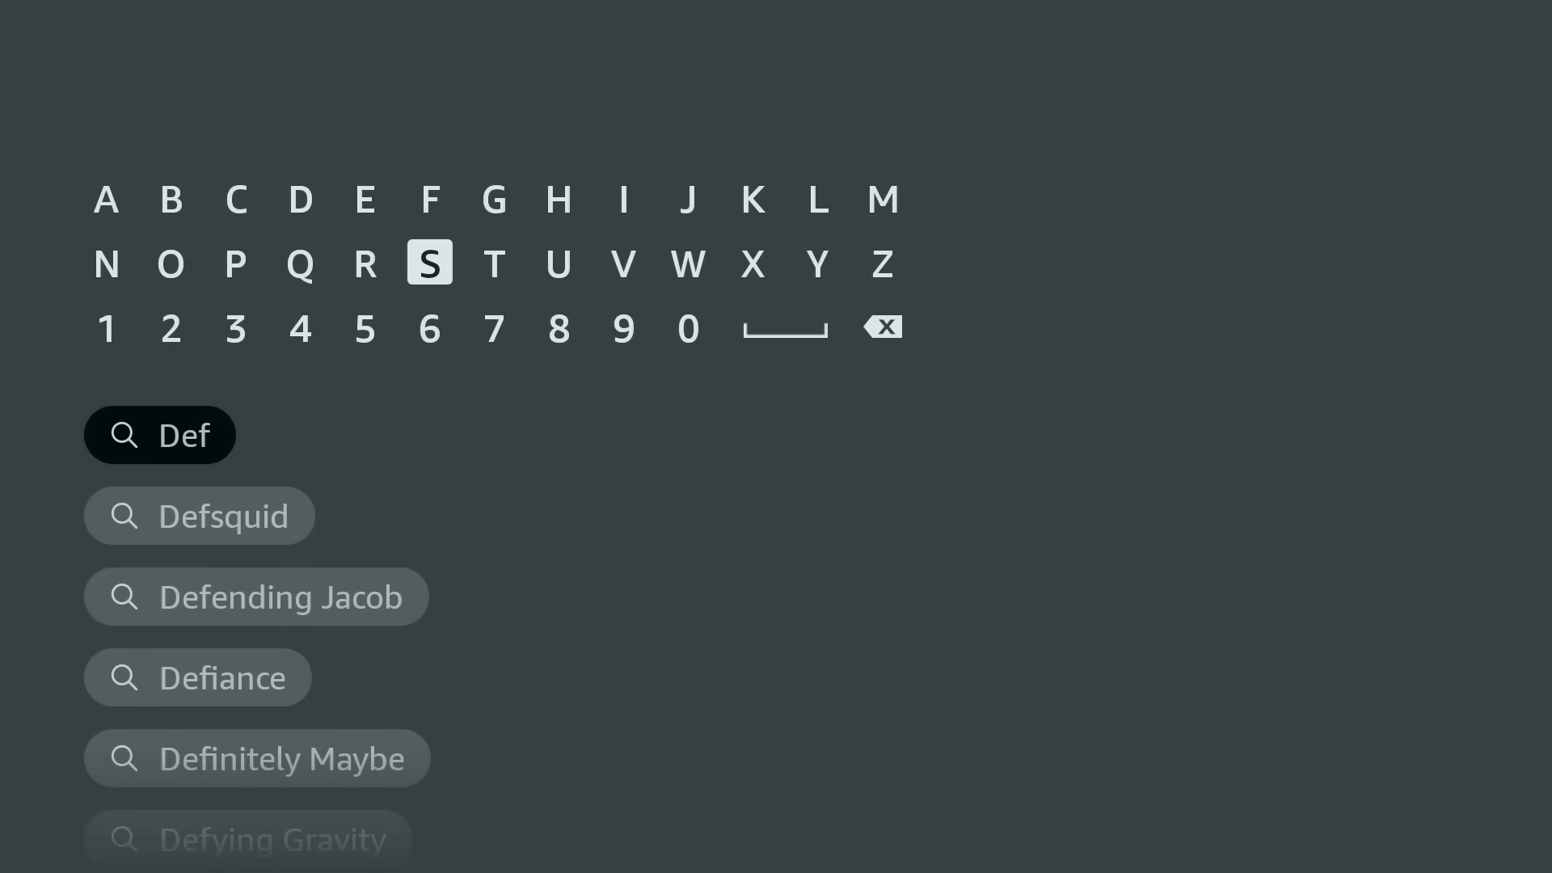
key(Return)
key(Down)
key(Down)
key(Down)
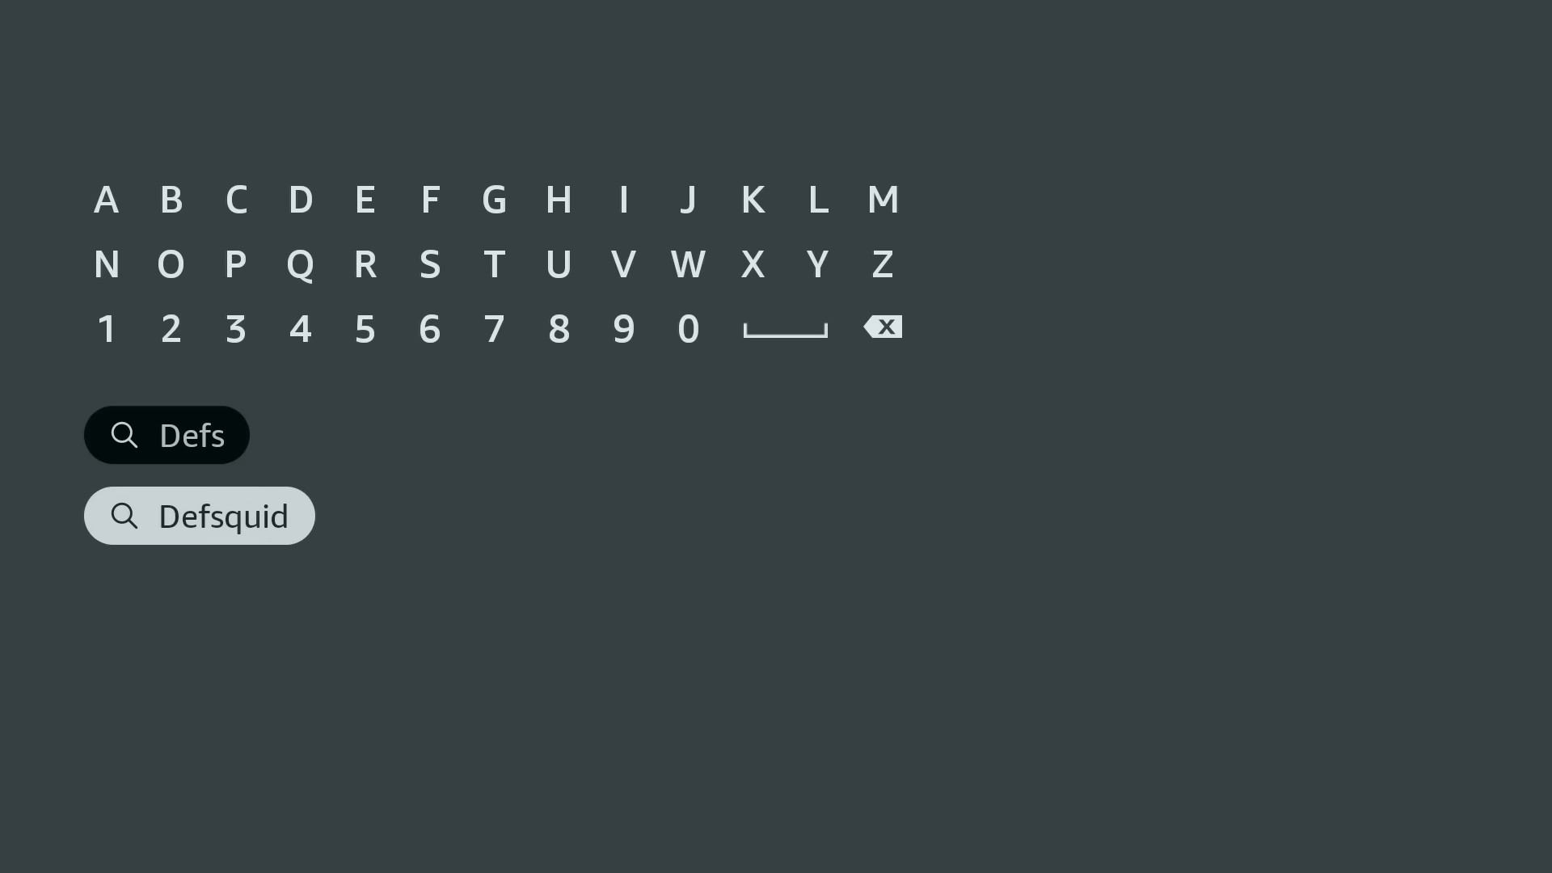
key(Return)
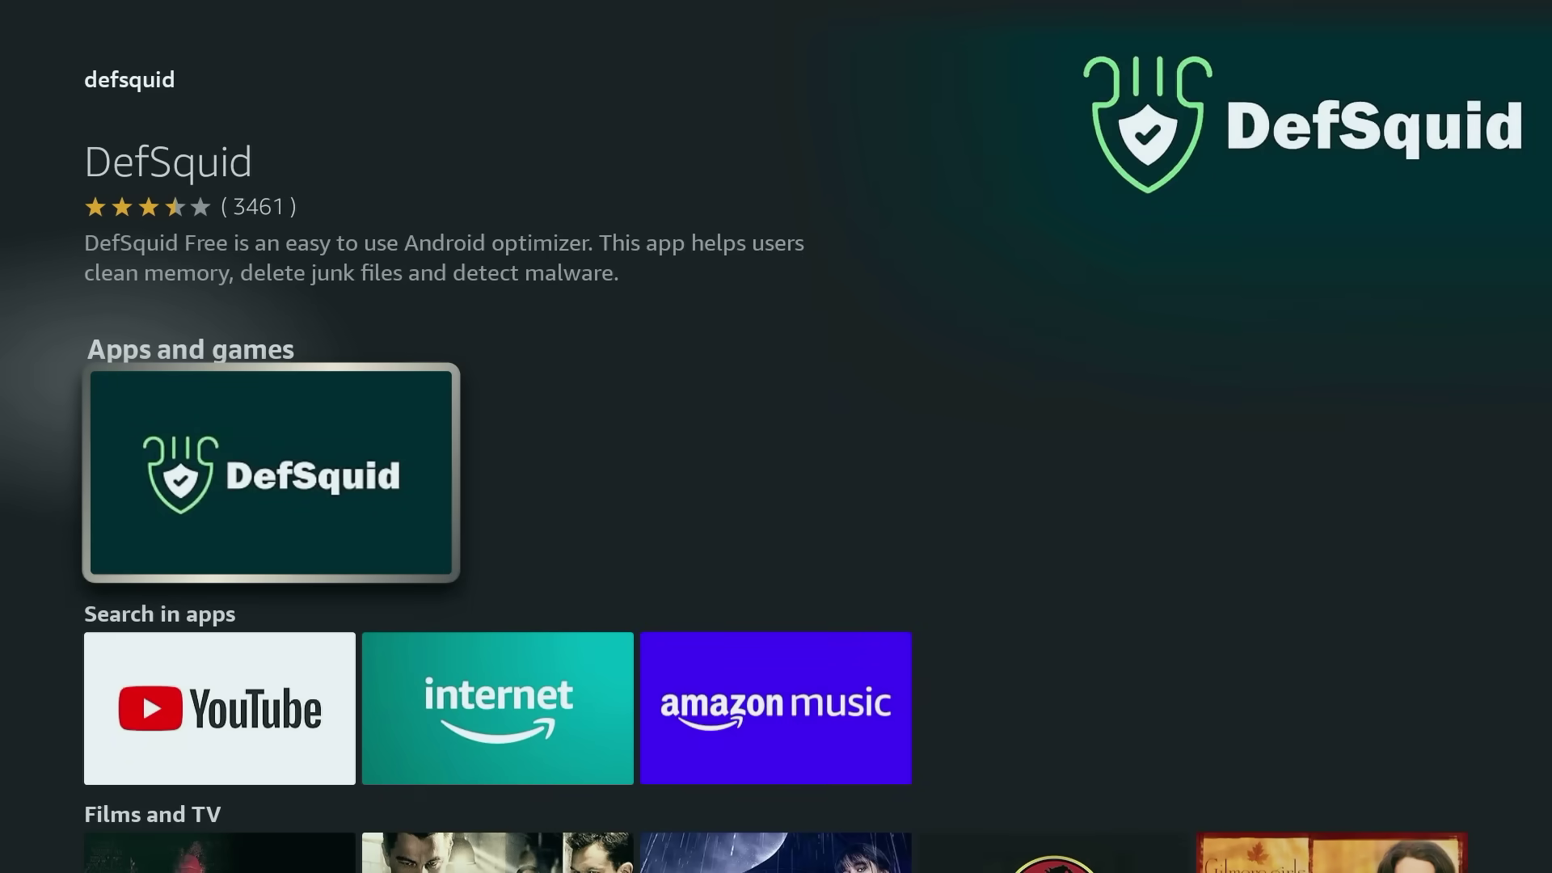
Step: Open the DefSquid app page, queue its download, and head back to the home menu
key(Return)
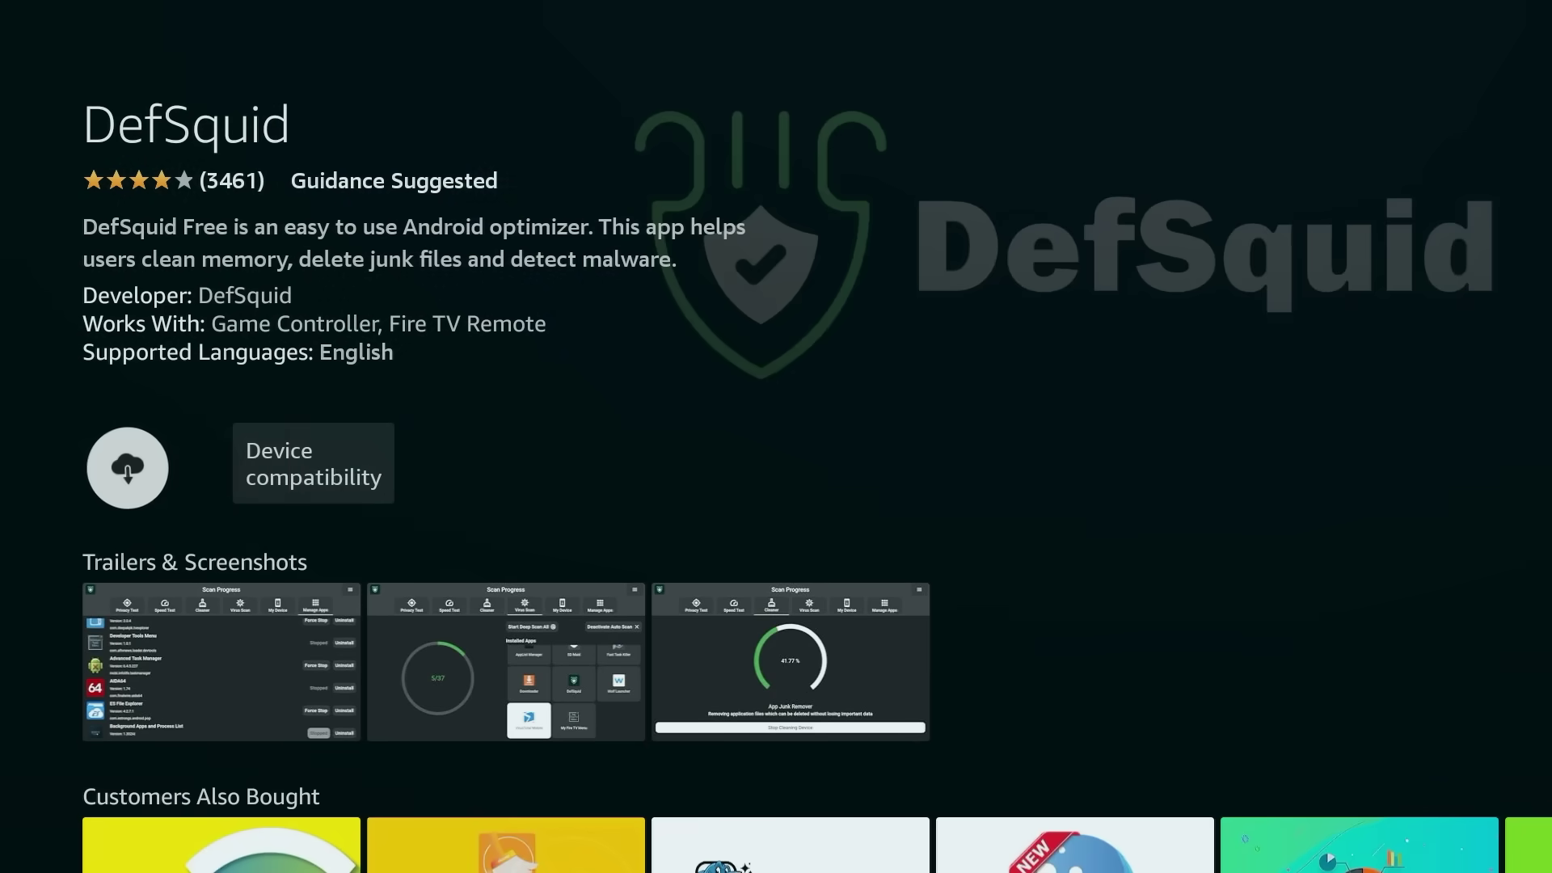
key(Return)
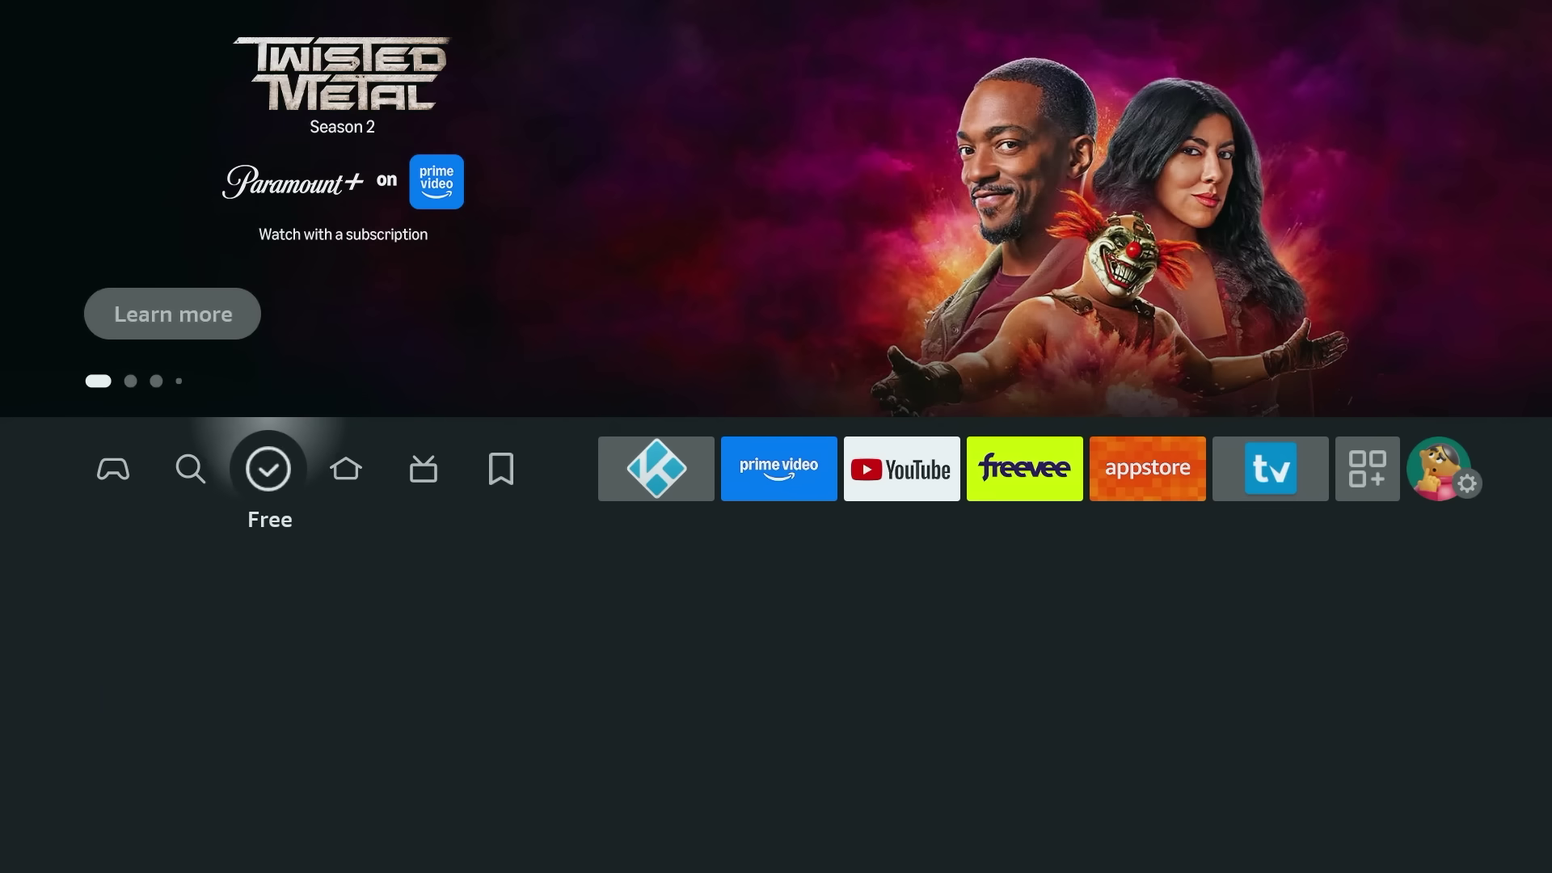
key(Left)
Step: Search the store for 'Dow' and pick the Downloader suggestion
key(Down)
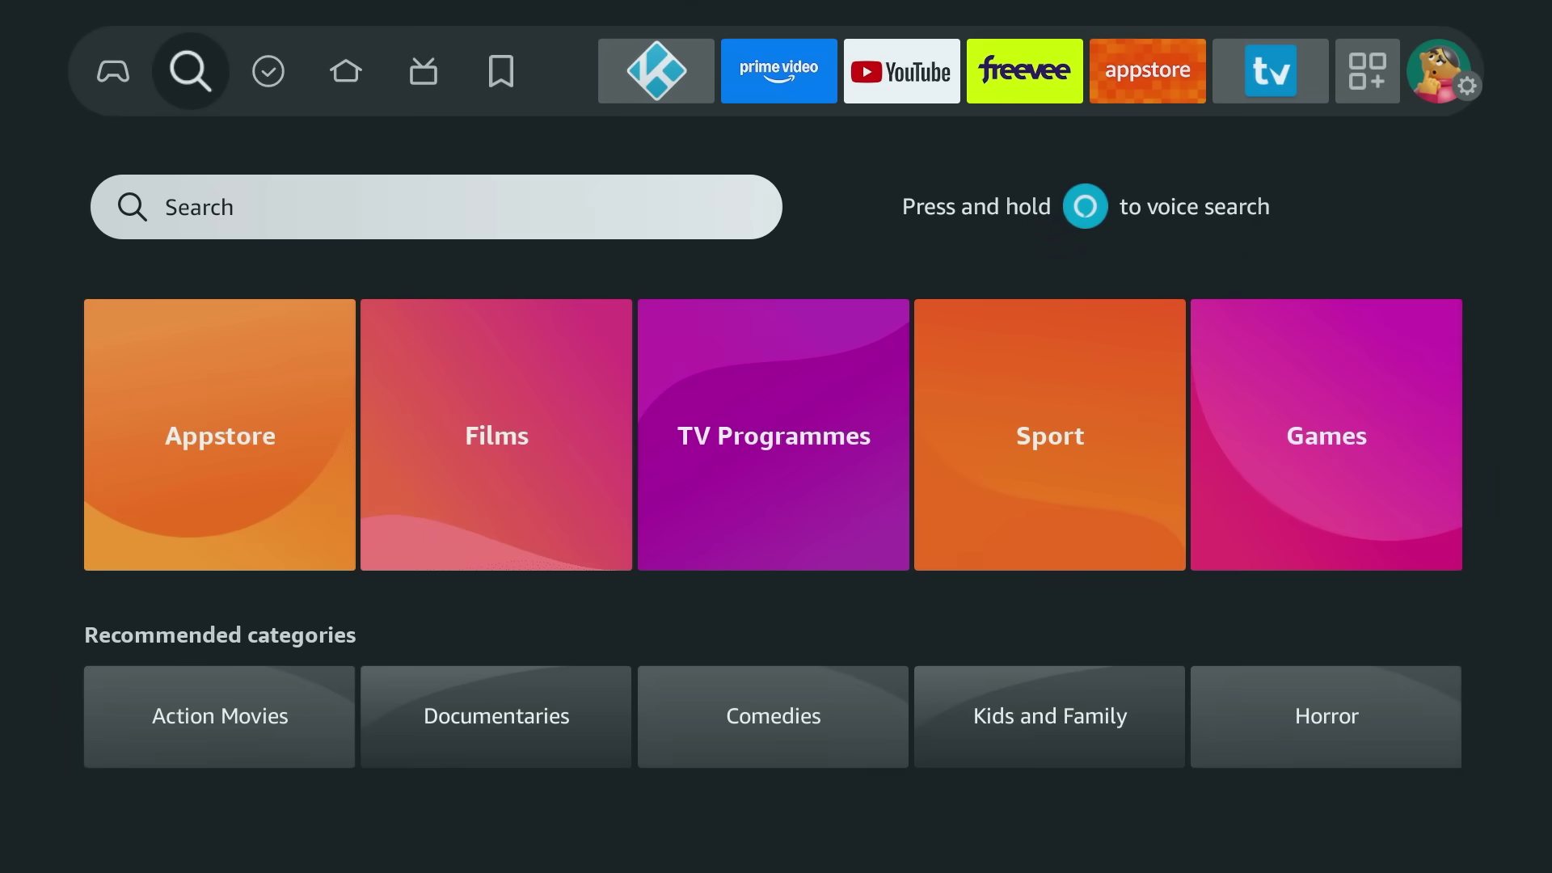
key(Return)
key(Right)
key(Right)
key(Right)
key(Return)
key(Down)
key(Left)
key(Left)
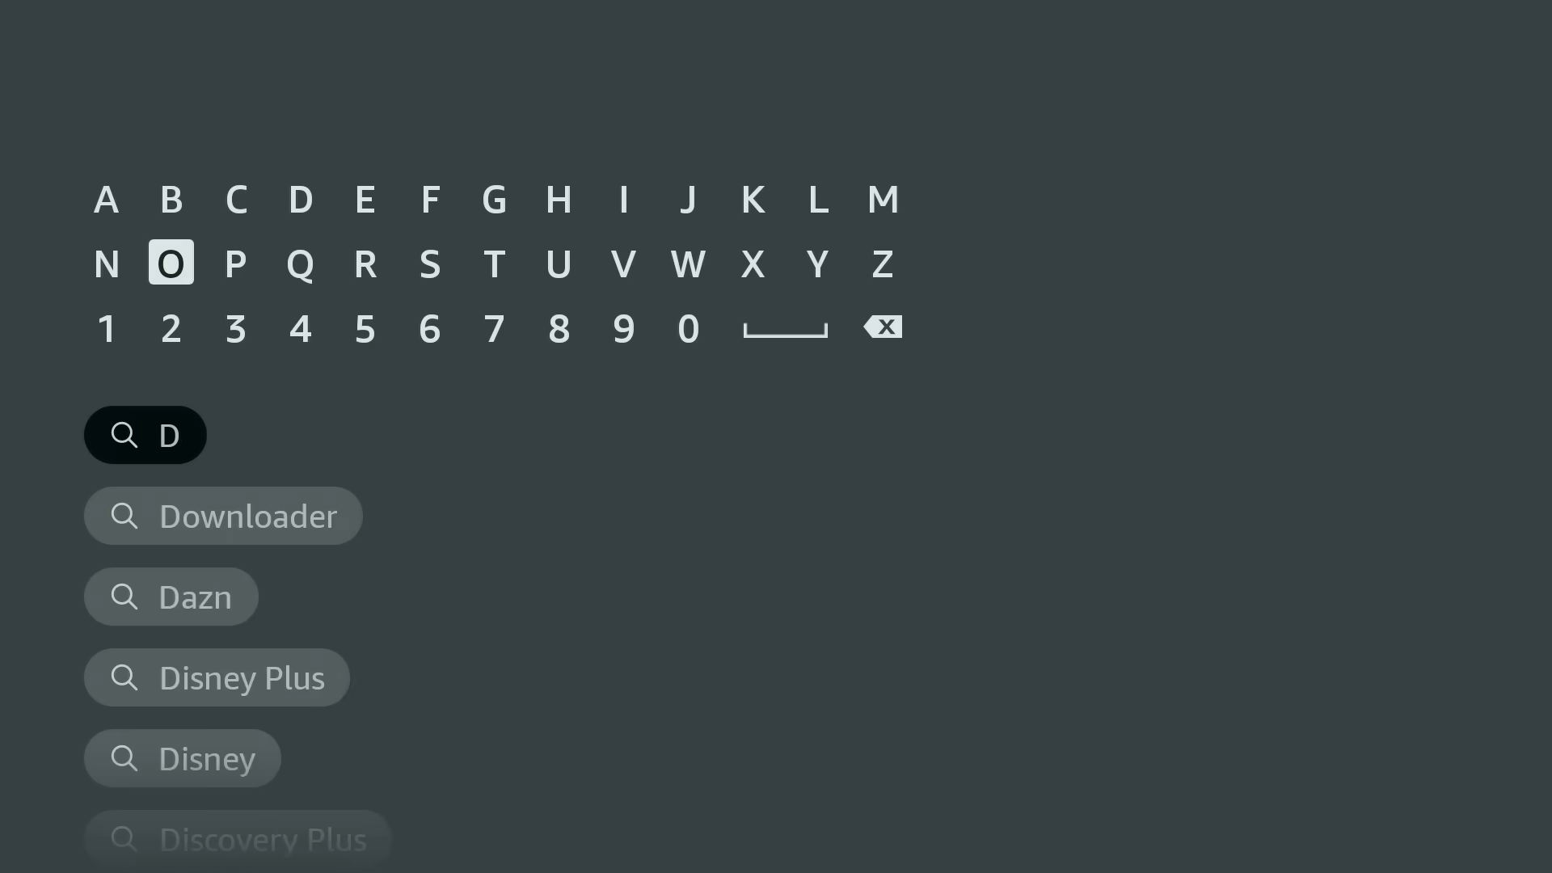
key(Return)
key(Left)
key(Left)
key(Left)
key(Left)
key(Left)
key(Return)
key(Left)
key(Left)
key(Left)
key(Left)
key(Down)
key(Down)
key(Down)
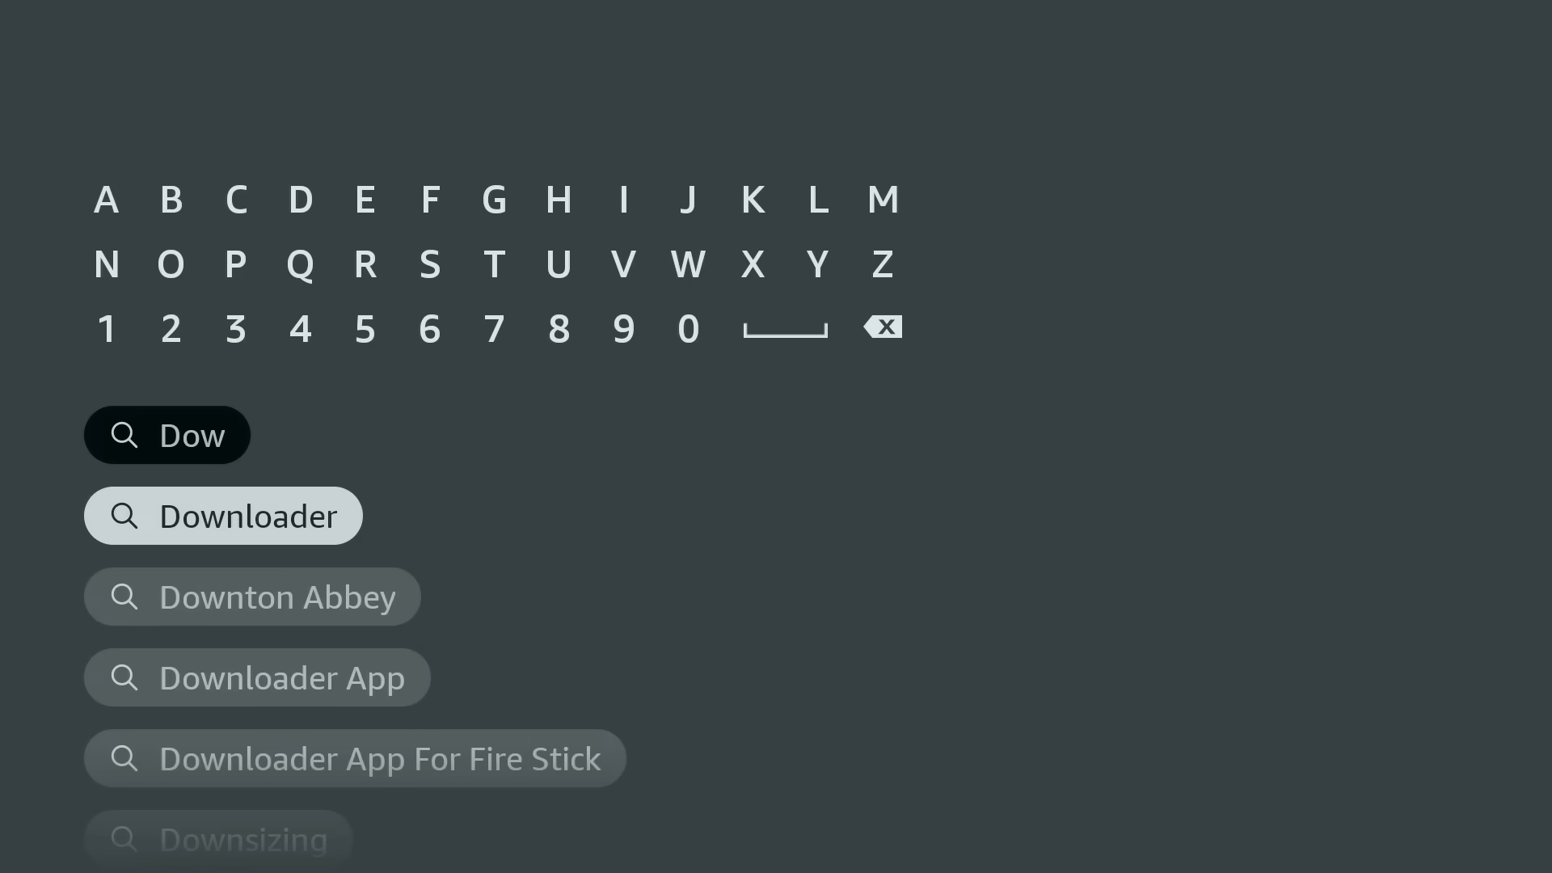
key(Return)
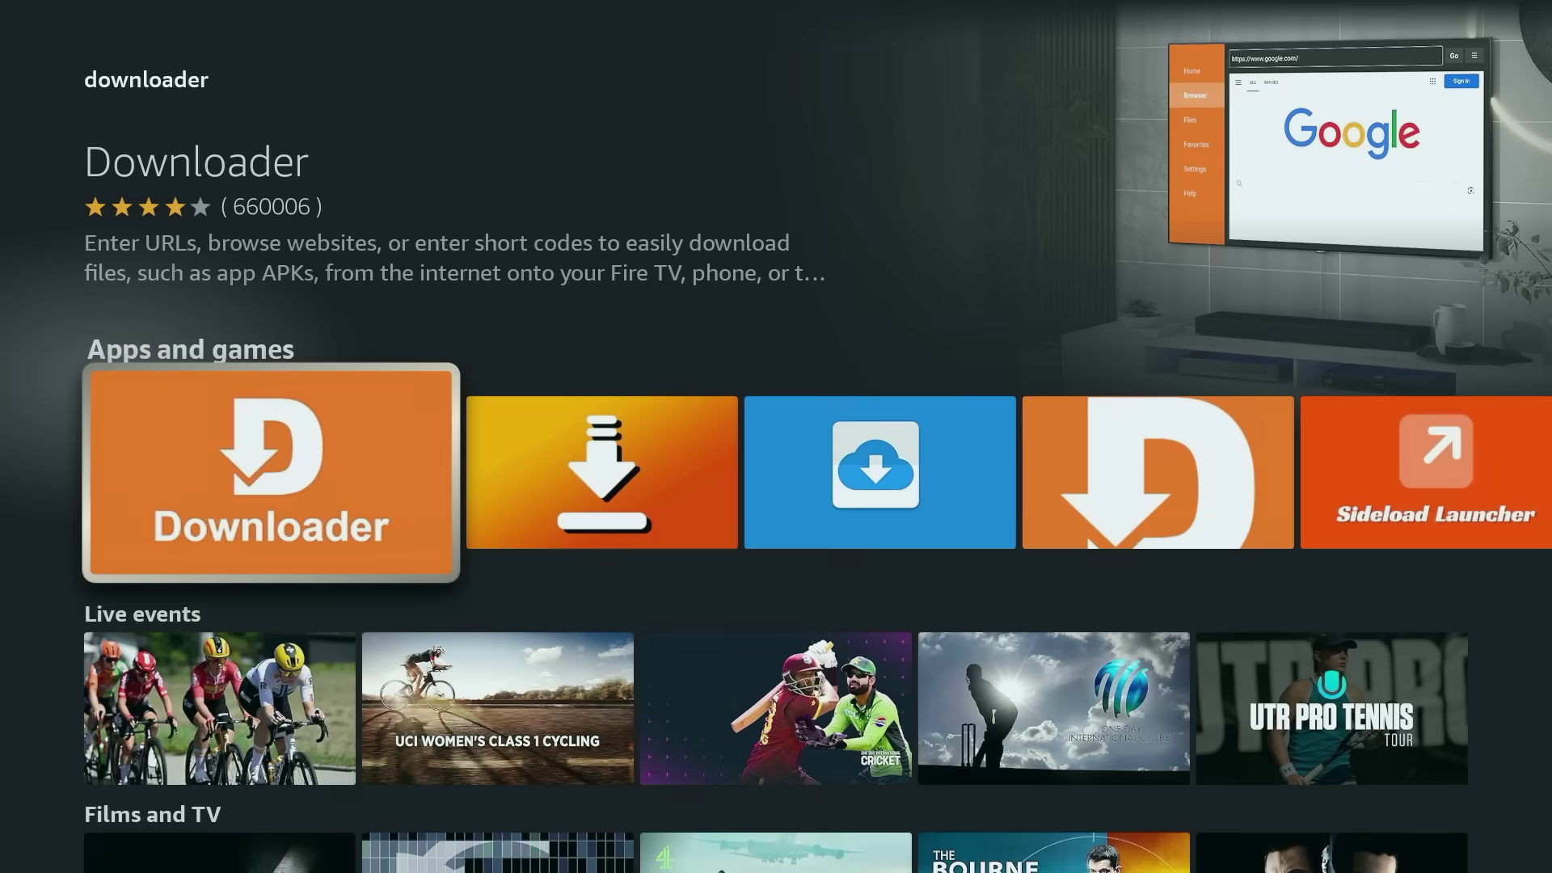
Step: Open the Downloader app page, start its download, and return to the home menu
key(Return)
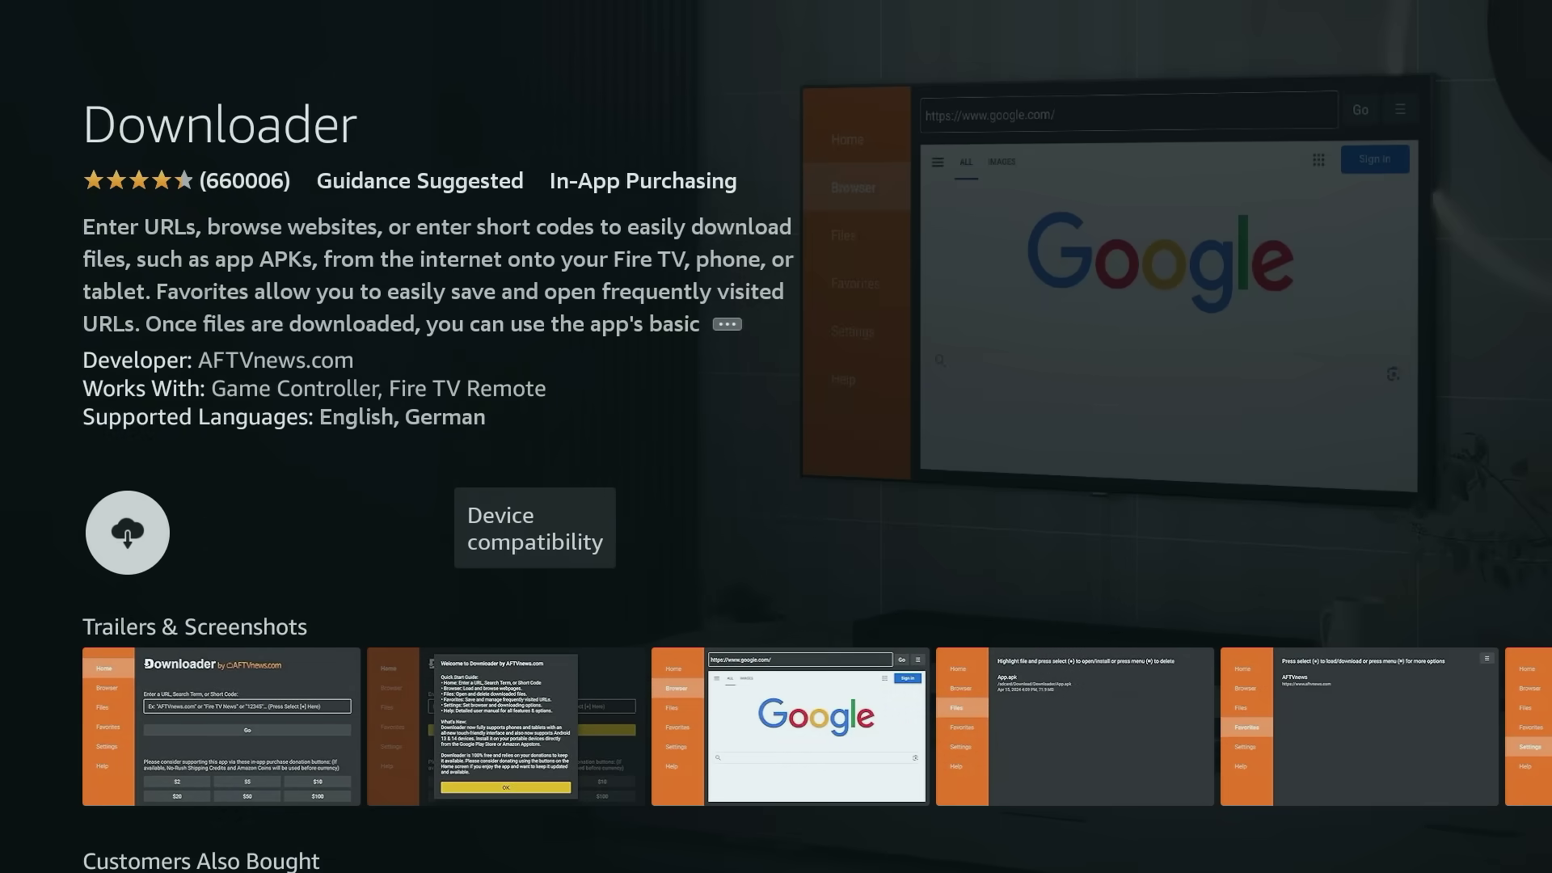
key(Return)
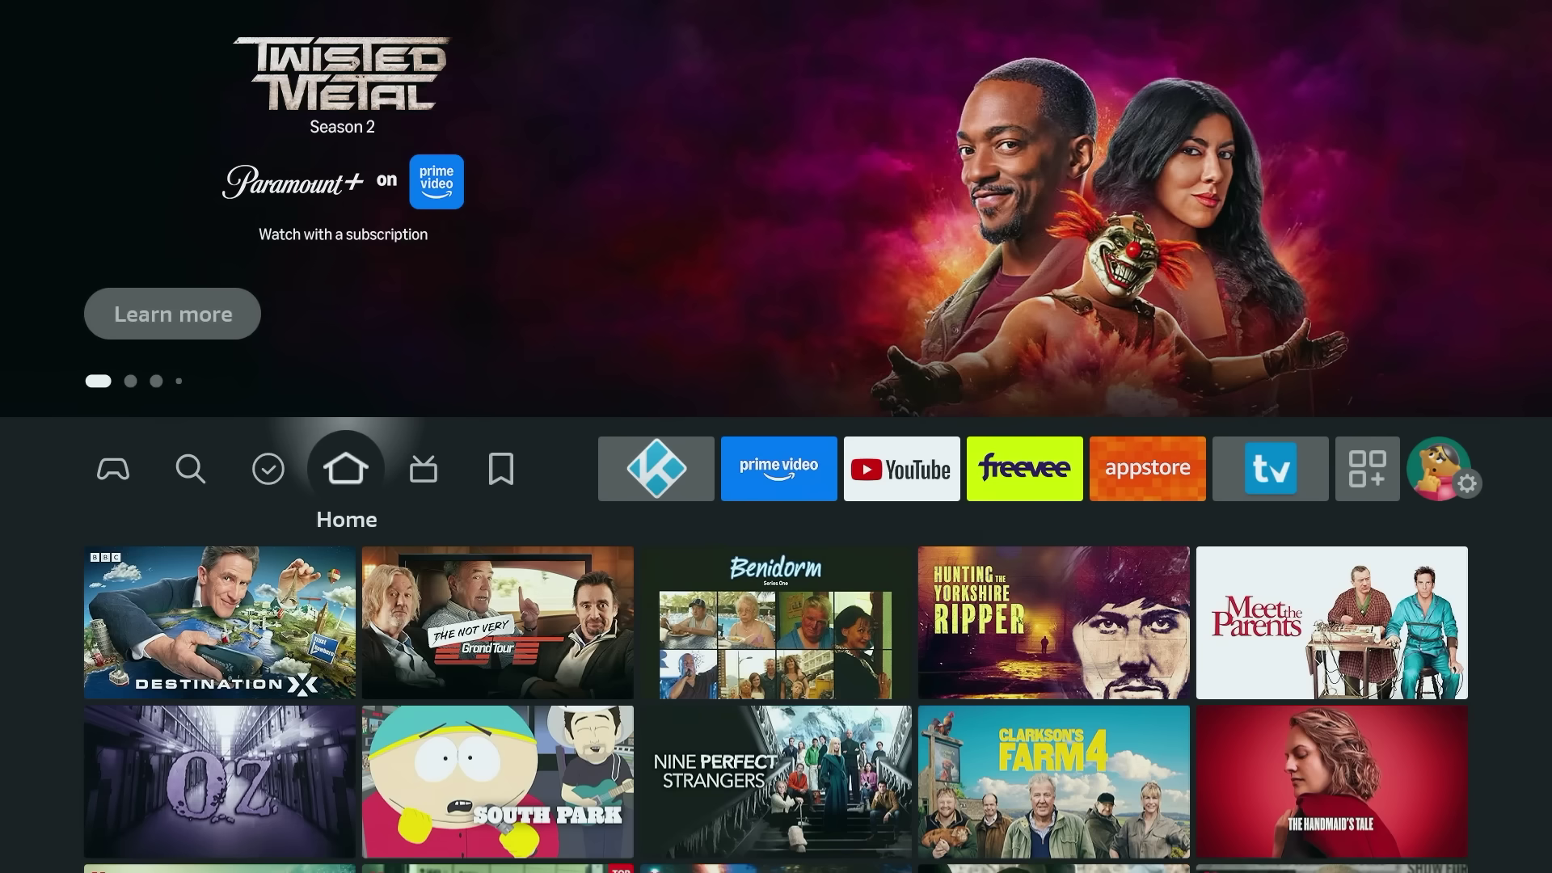
key(Left)
key(Left)
key(Left)
key(Left)
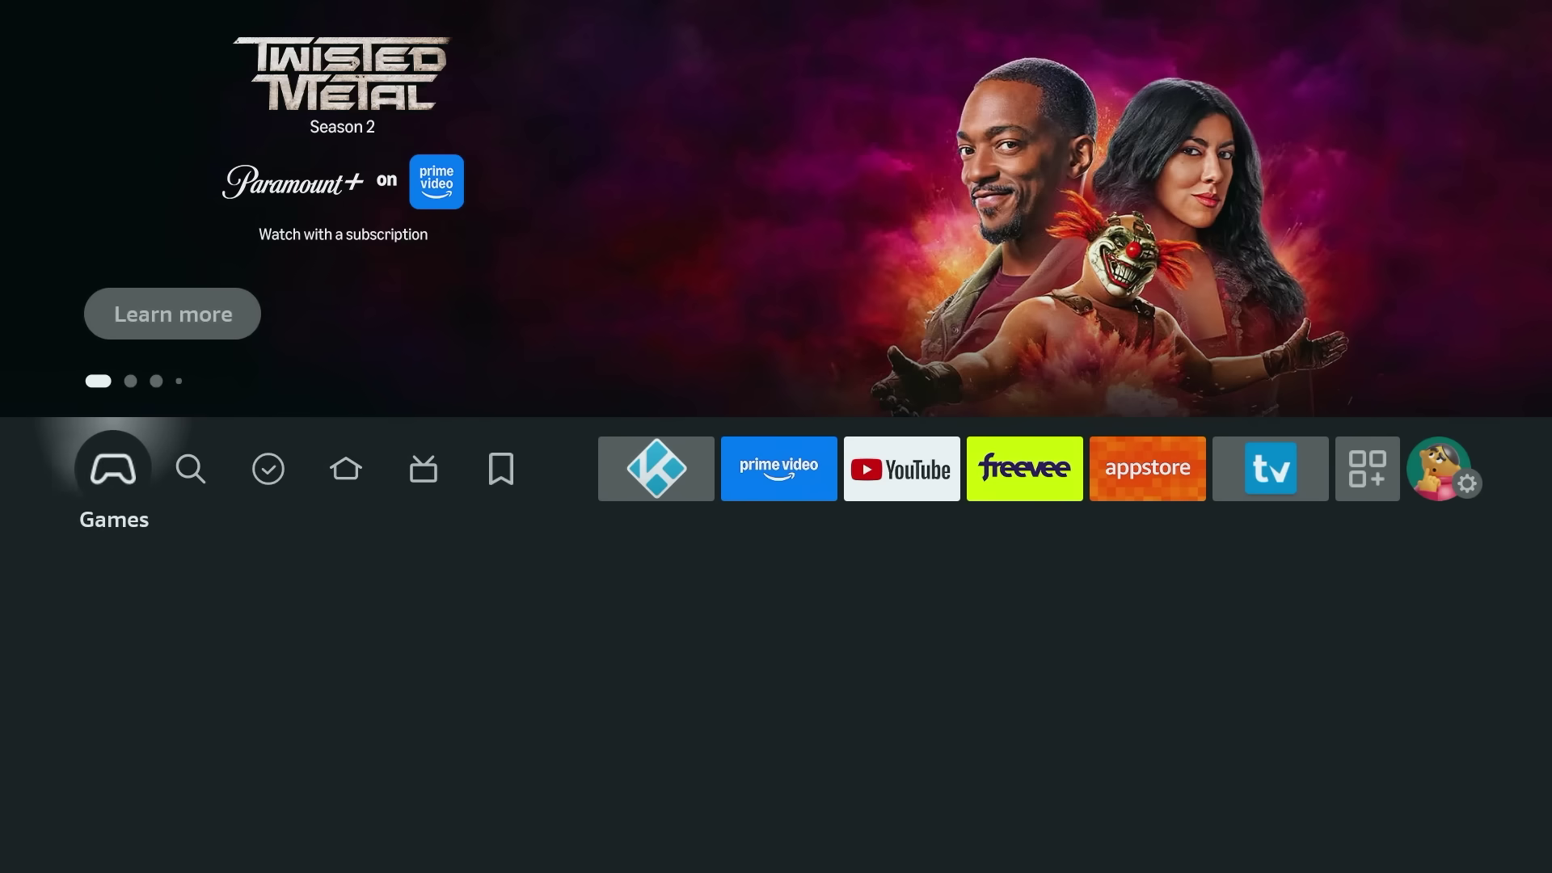
Step: Verify Downloader's Install unknown apps permission is ON under My Fire TV > Developer Options, then launch Downloader
key(Down)
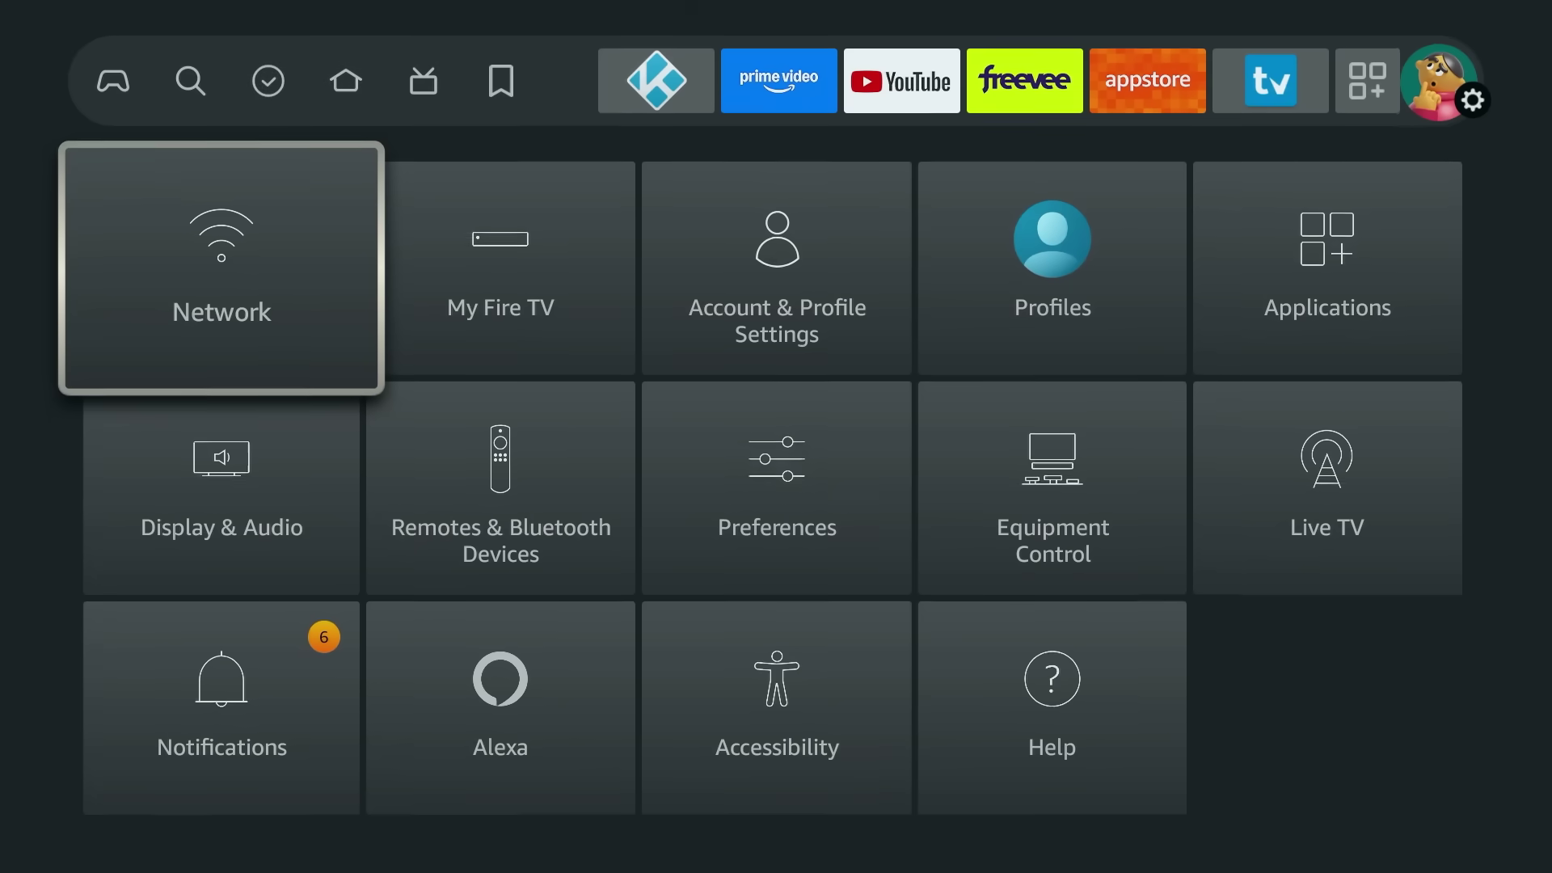
key(Right)
key(Return)
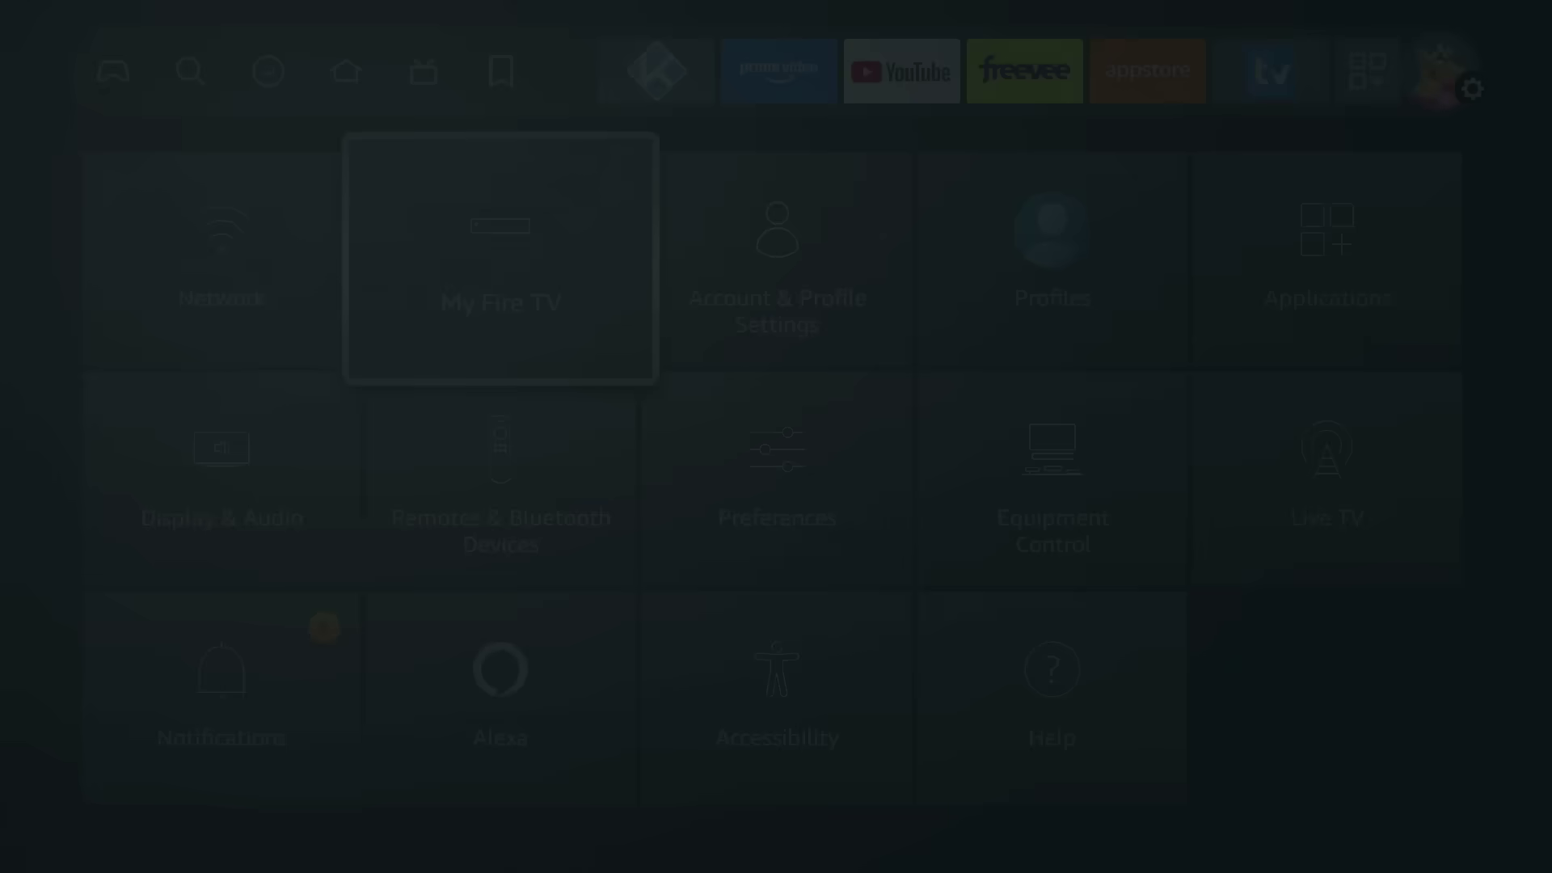
key(Down)
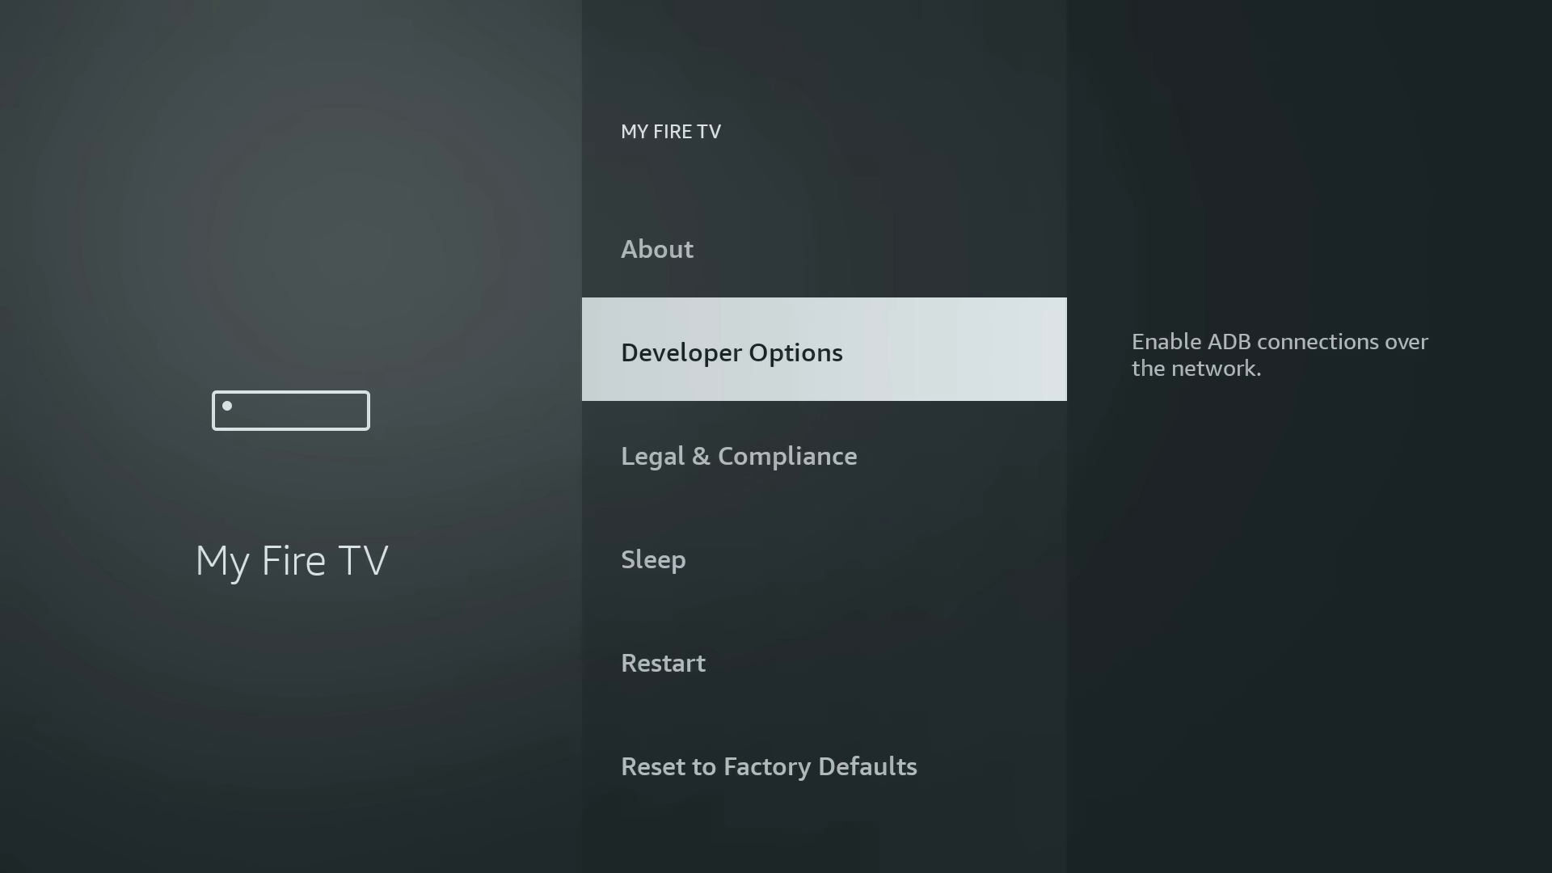
key(Return)
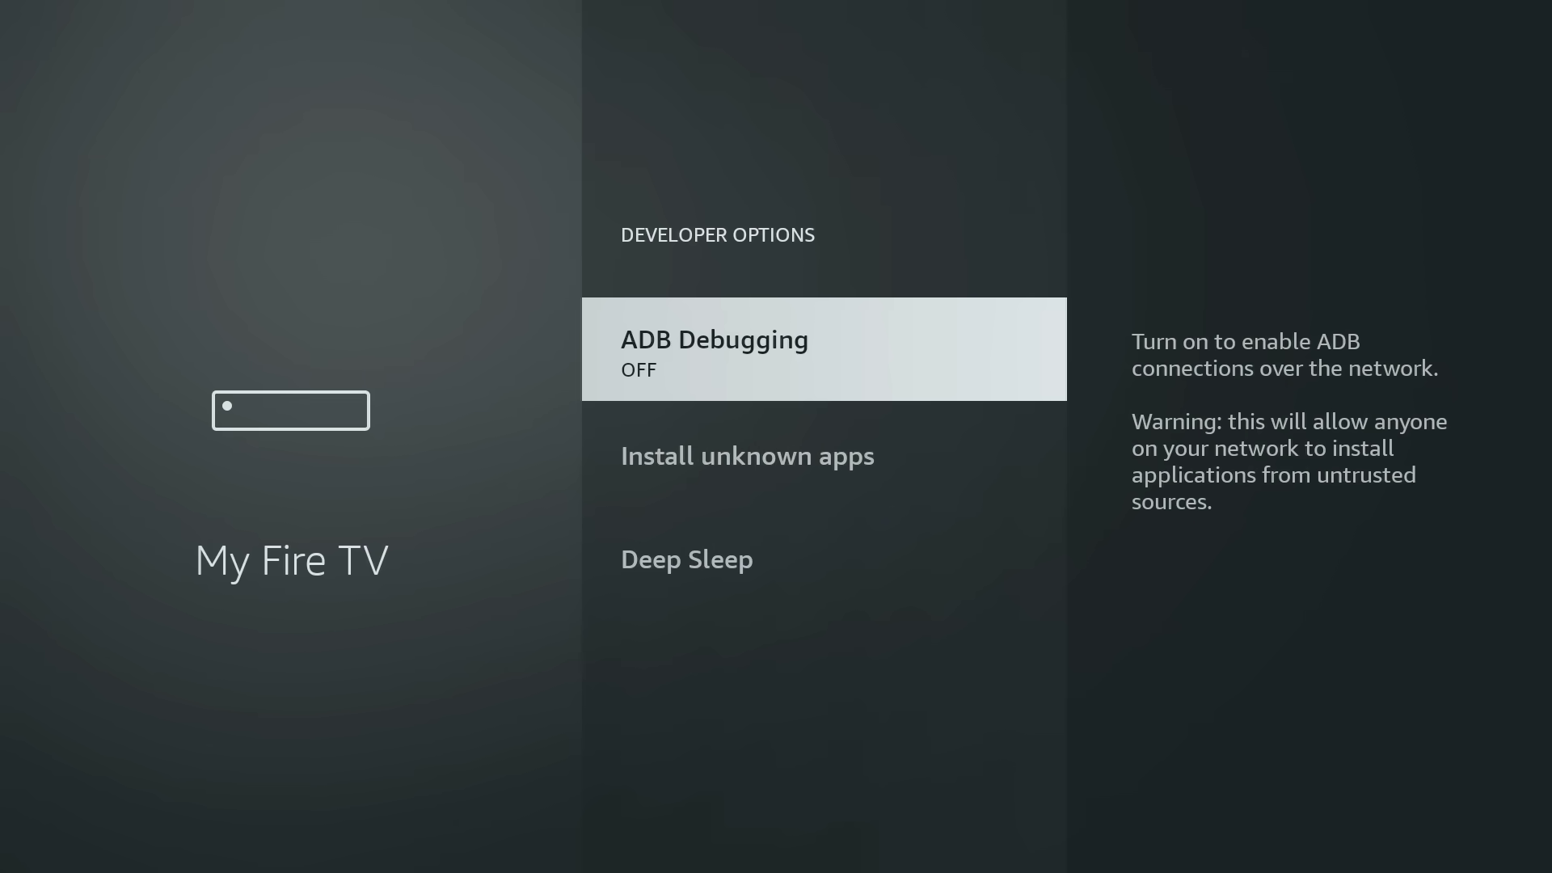
key(Down)
key(Return)
key(Down)
key(Down)
key(Down)
key(Down)
key(Down)
key(Down)
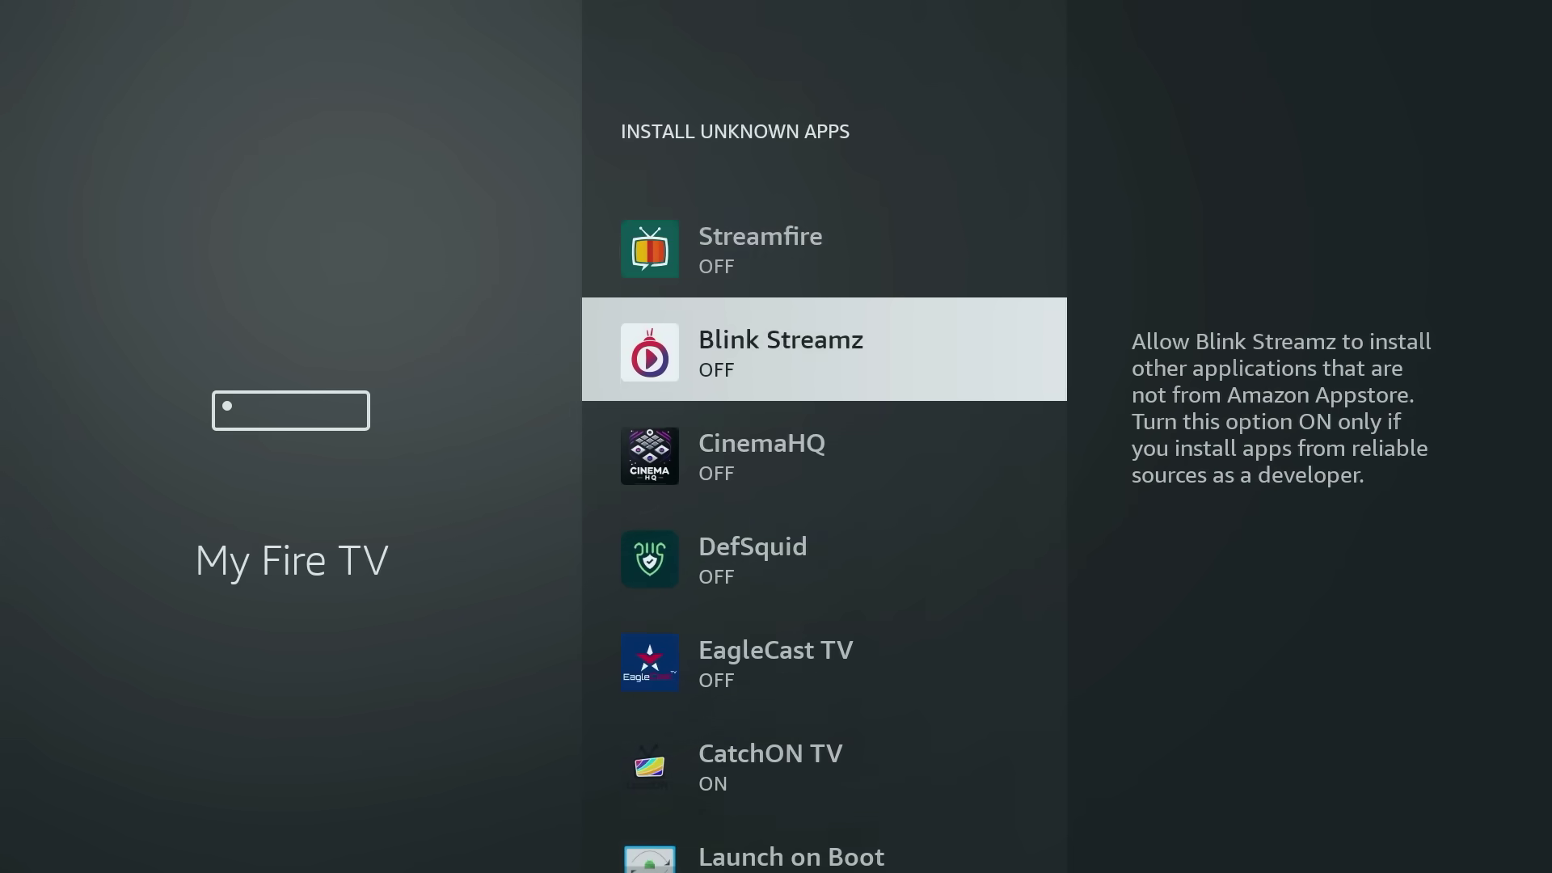
key(Down)
key(Down)
key(Down)
key(Down)
key(Down)
key(Down)
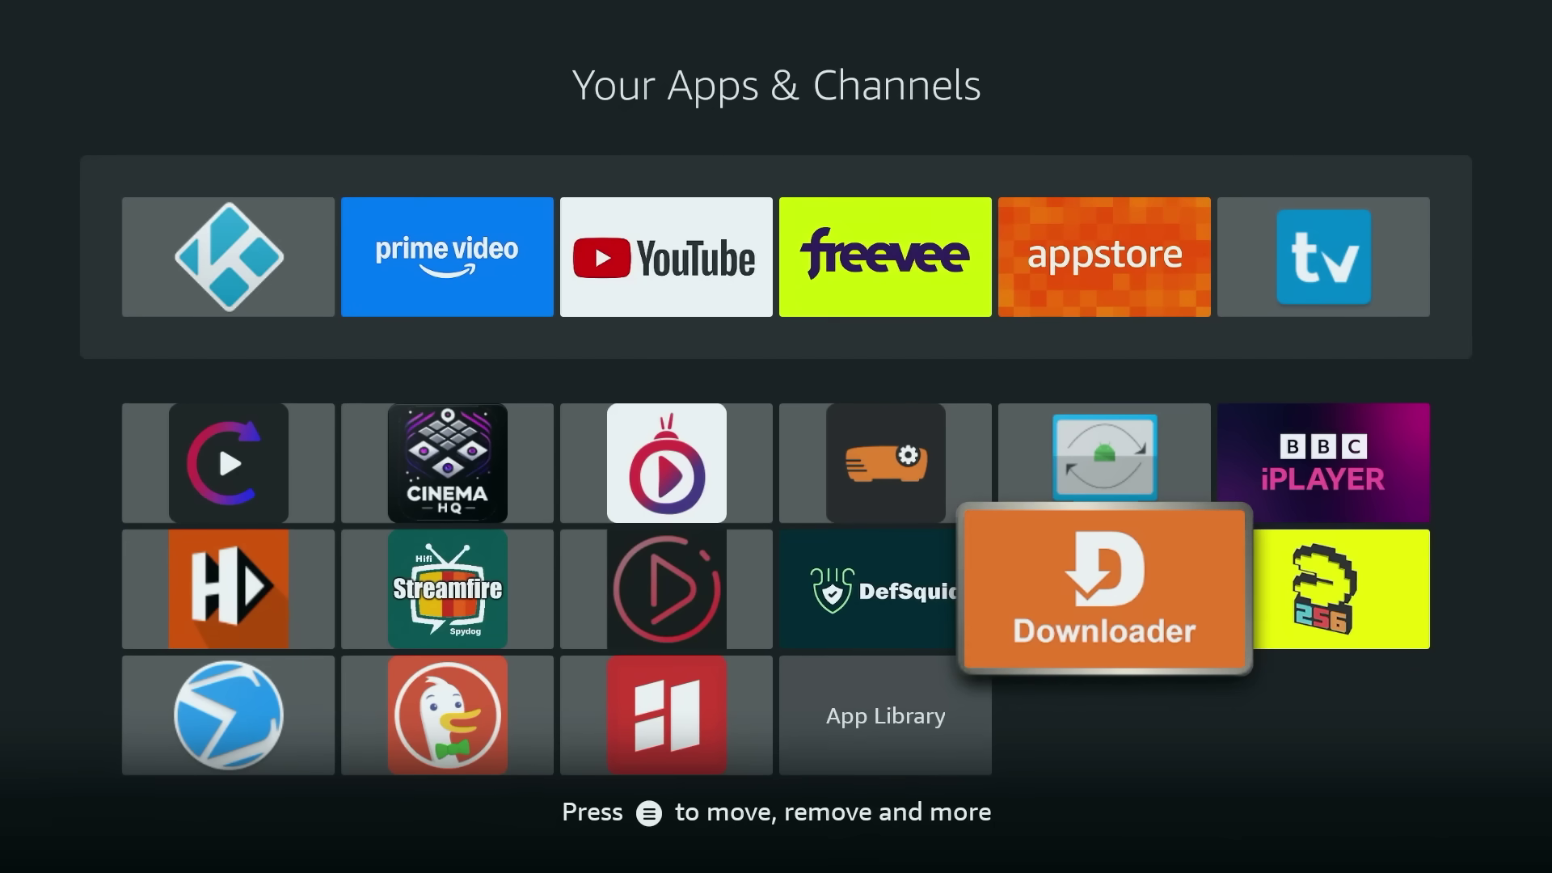
key(Return)
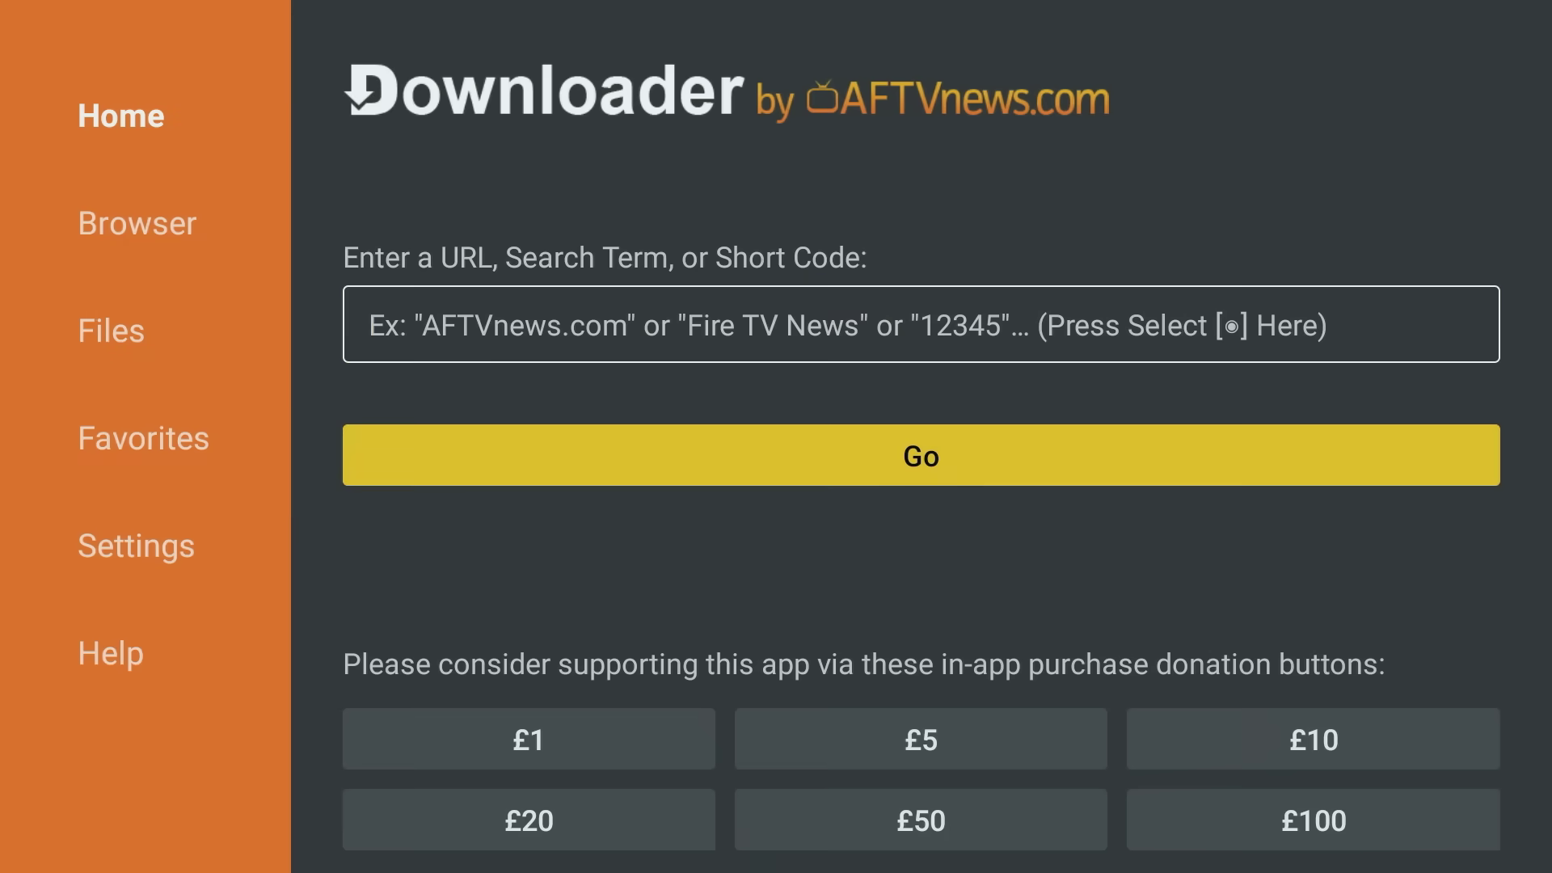
Step: Enter short code 28907 in Downloader's URL box and submit it to load the VirusTotal download page
click(370, 326)
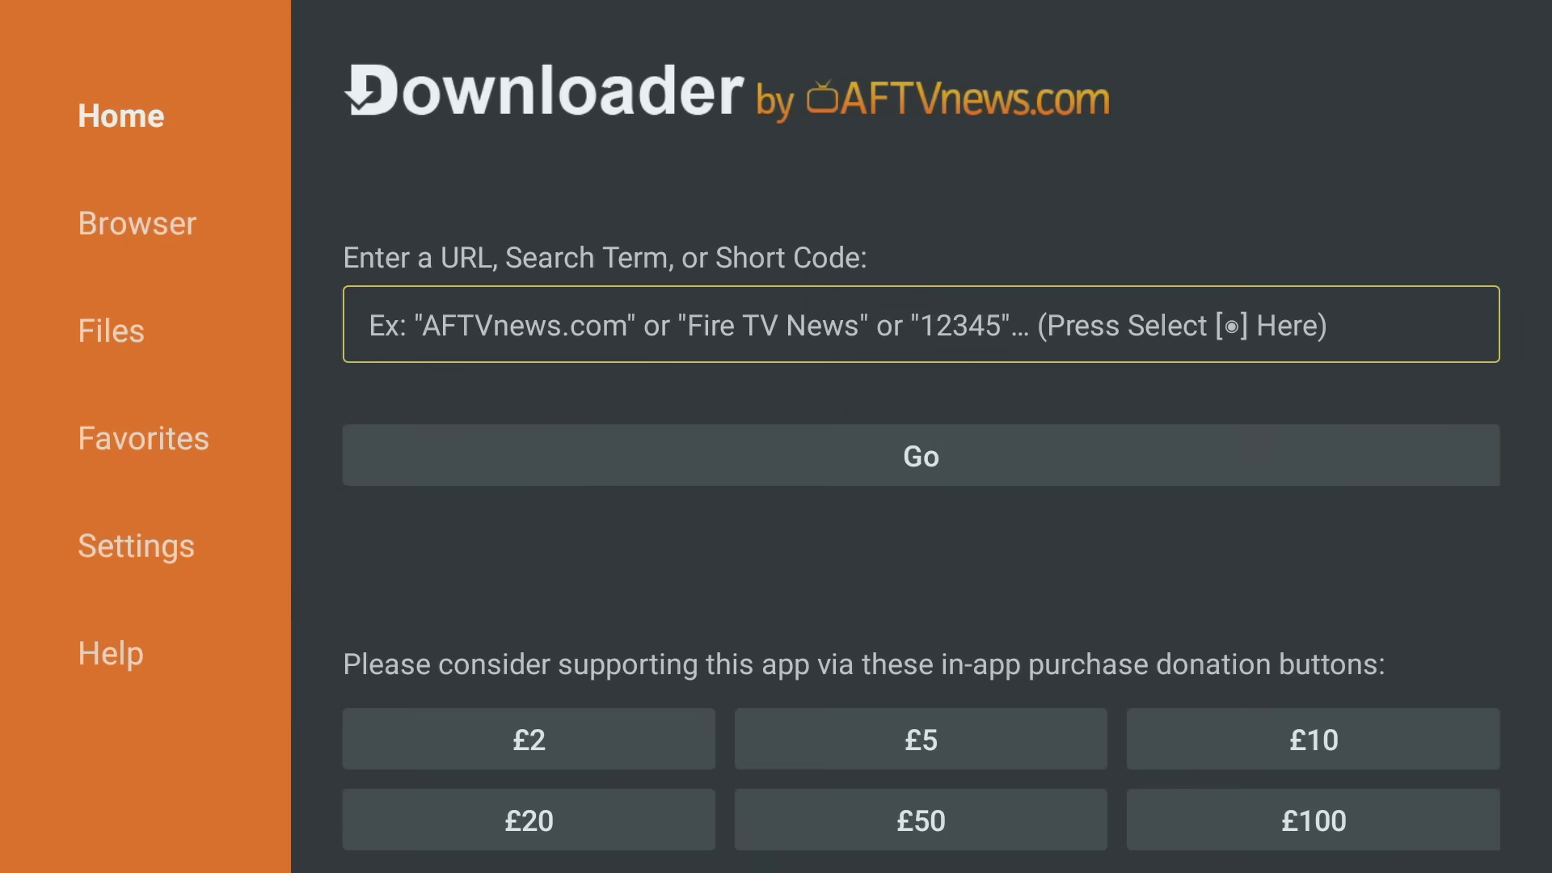
key(Return)
key(Up)
key(Right)
key(Return)
key(Left)
key(Left)
key(Left)
key(Left)
key(Return)
key(Right)
key(Return)
key(Right)
key(Return)
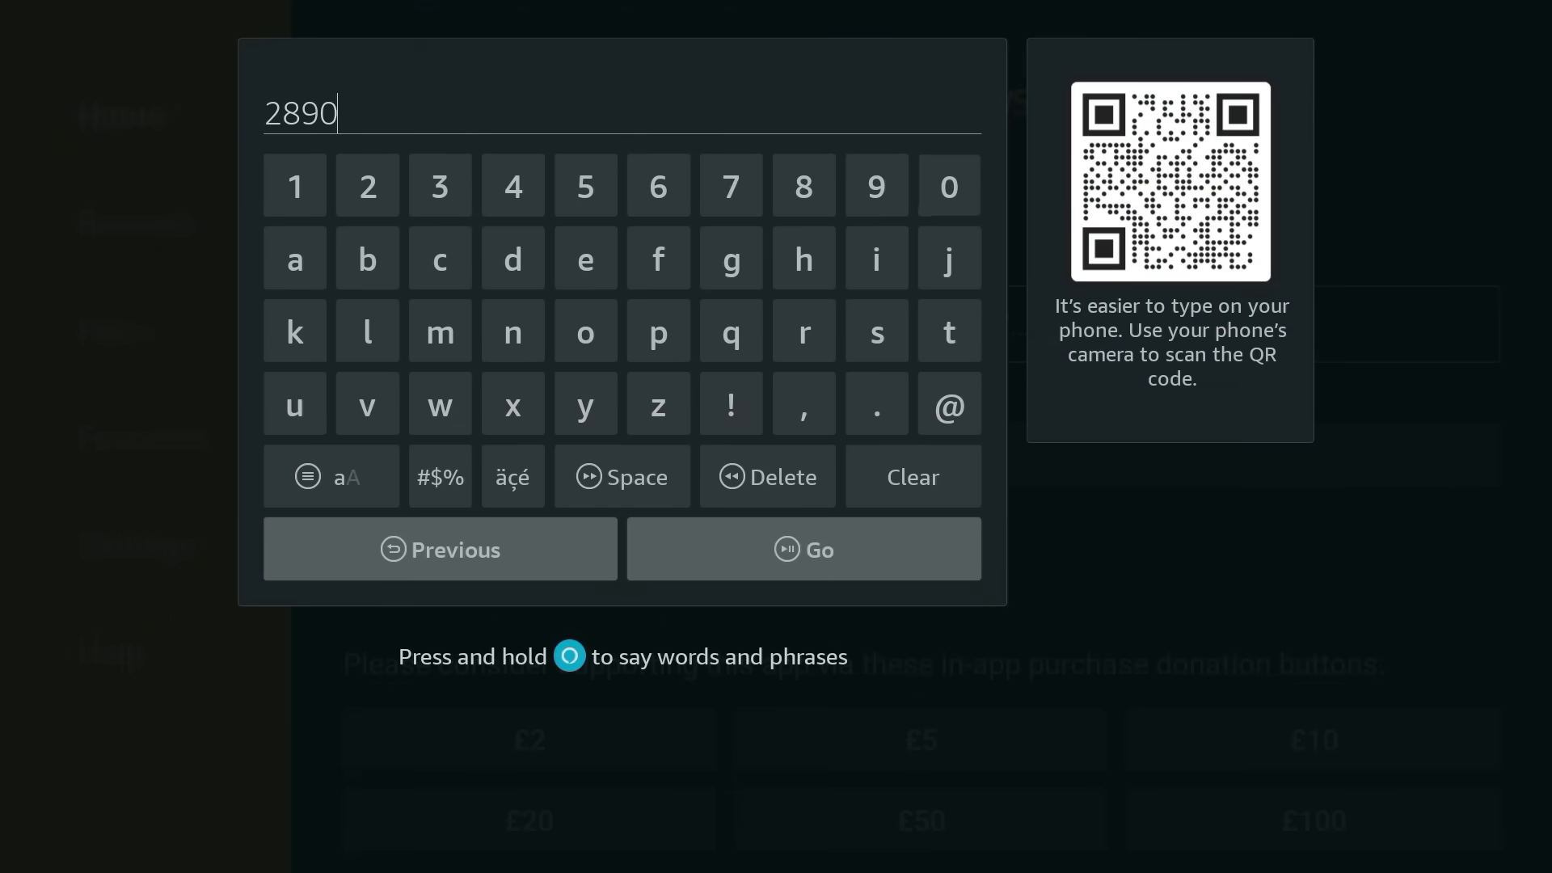
key(Left)
key(Left)
key(Left)
key(Down)
key(Down)
key(Down)
key(Down)
key(Down)
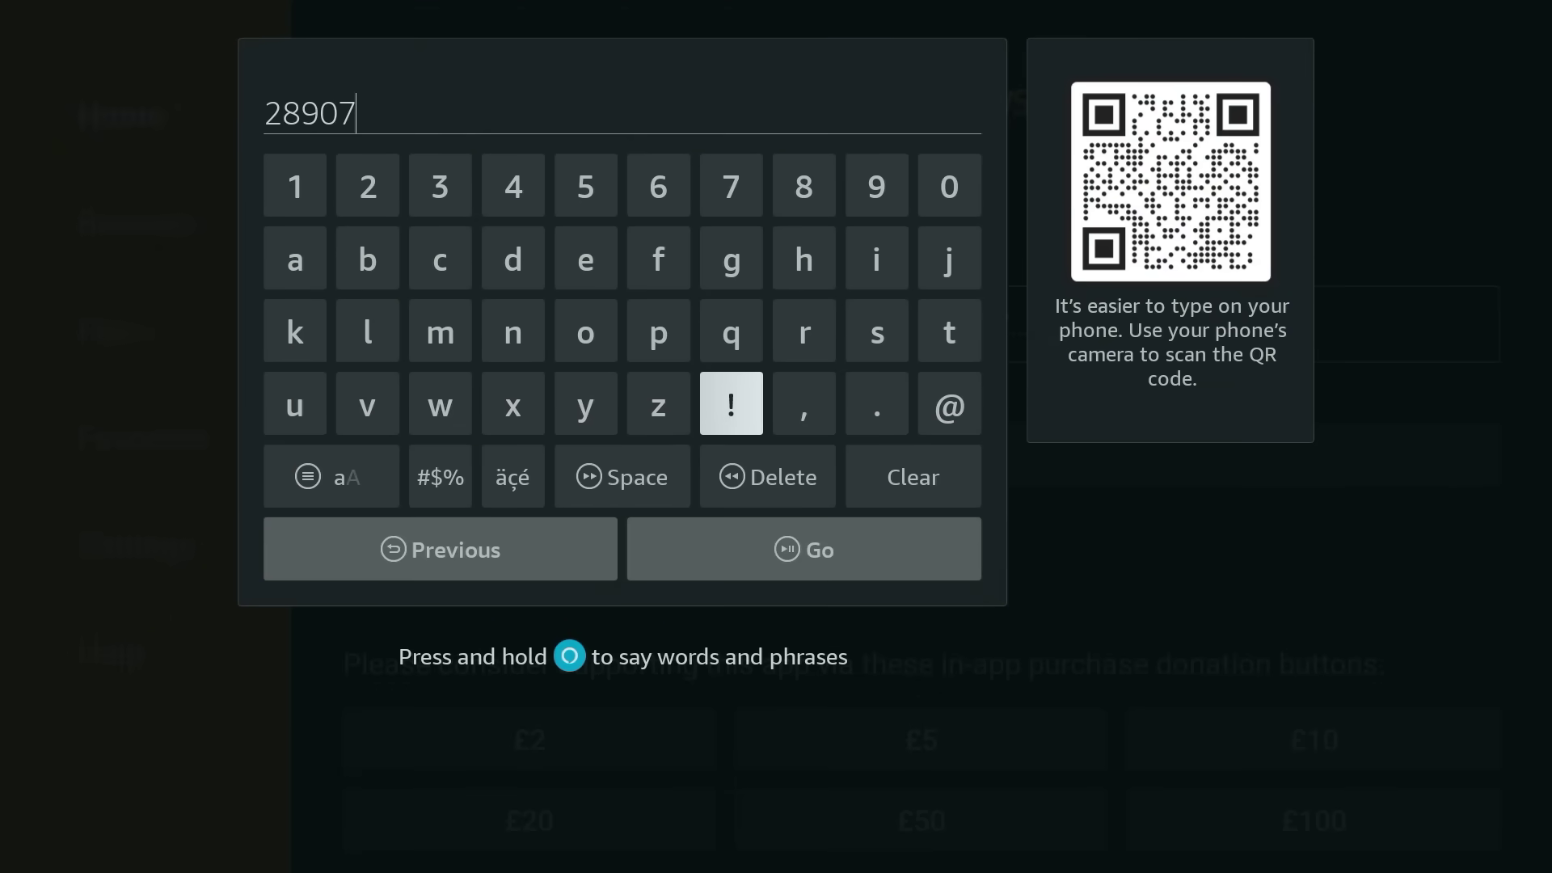
key(Return)
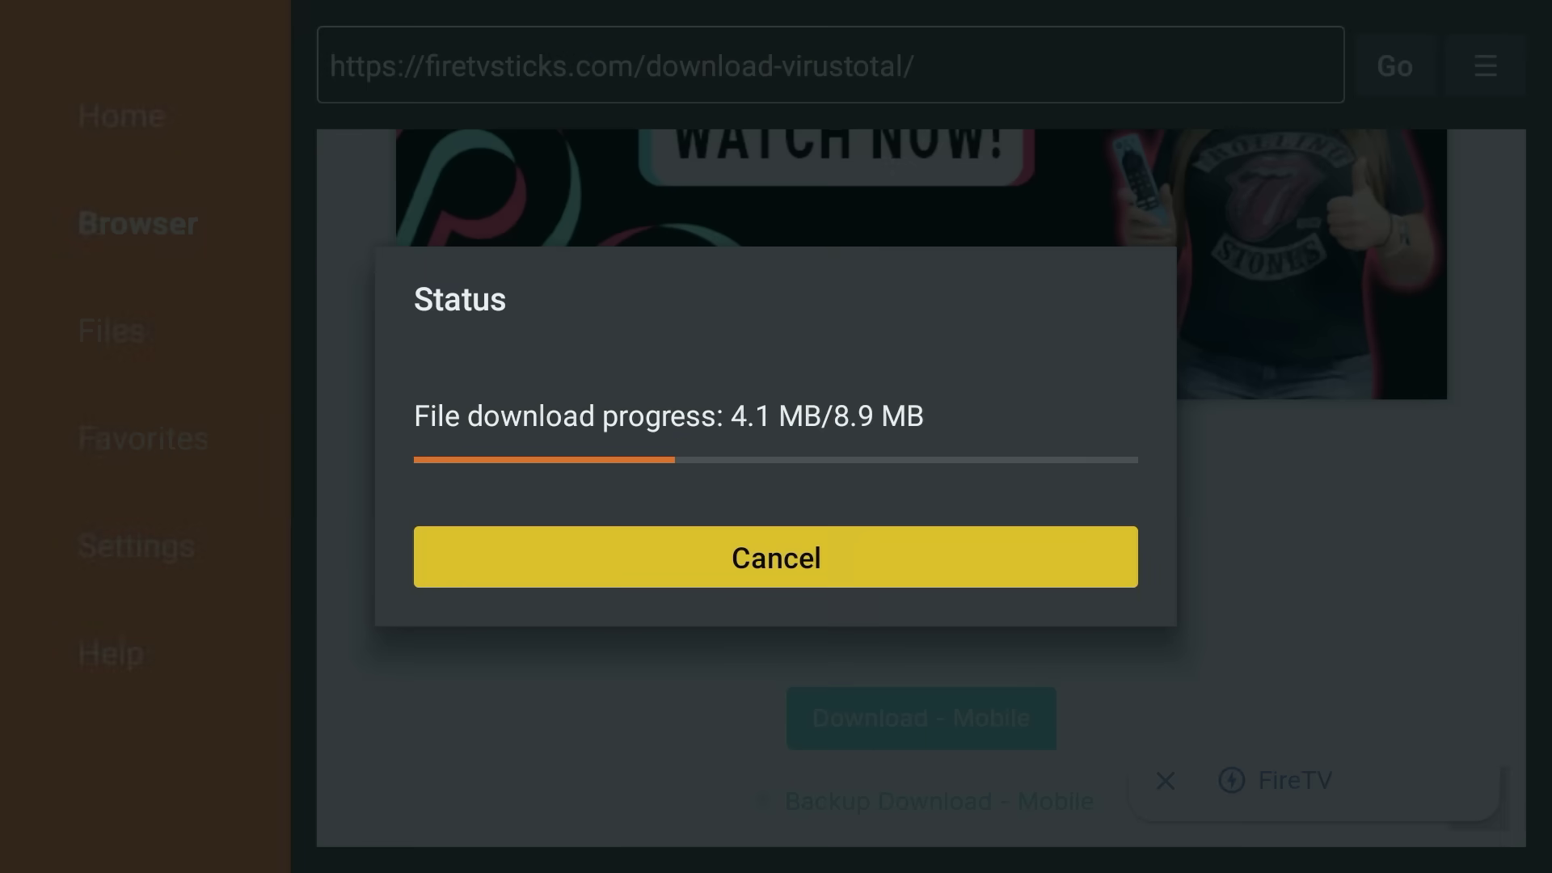
Step: Open the downloaded VirusTotal Mobile installer and install the app
key(Return)
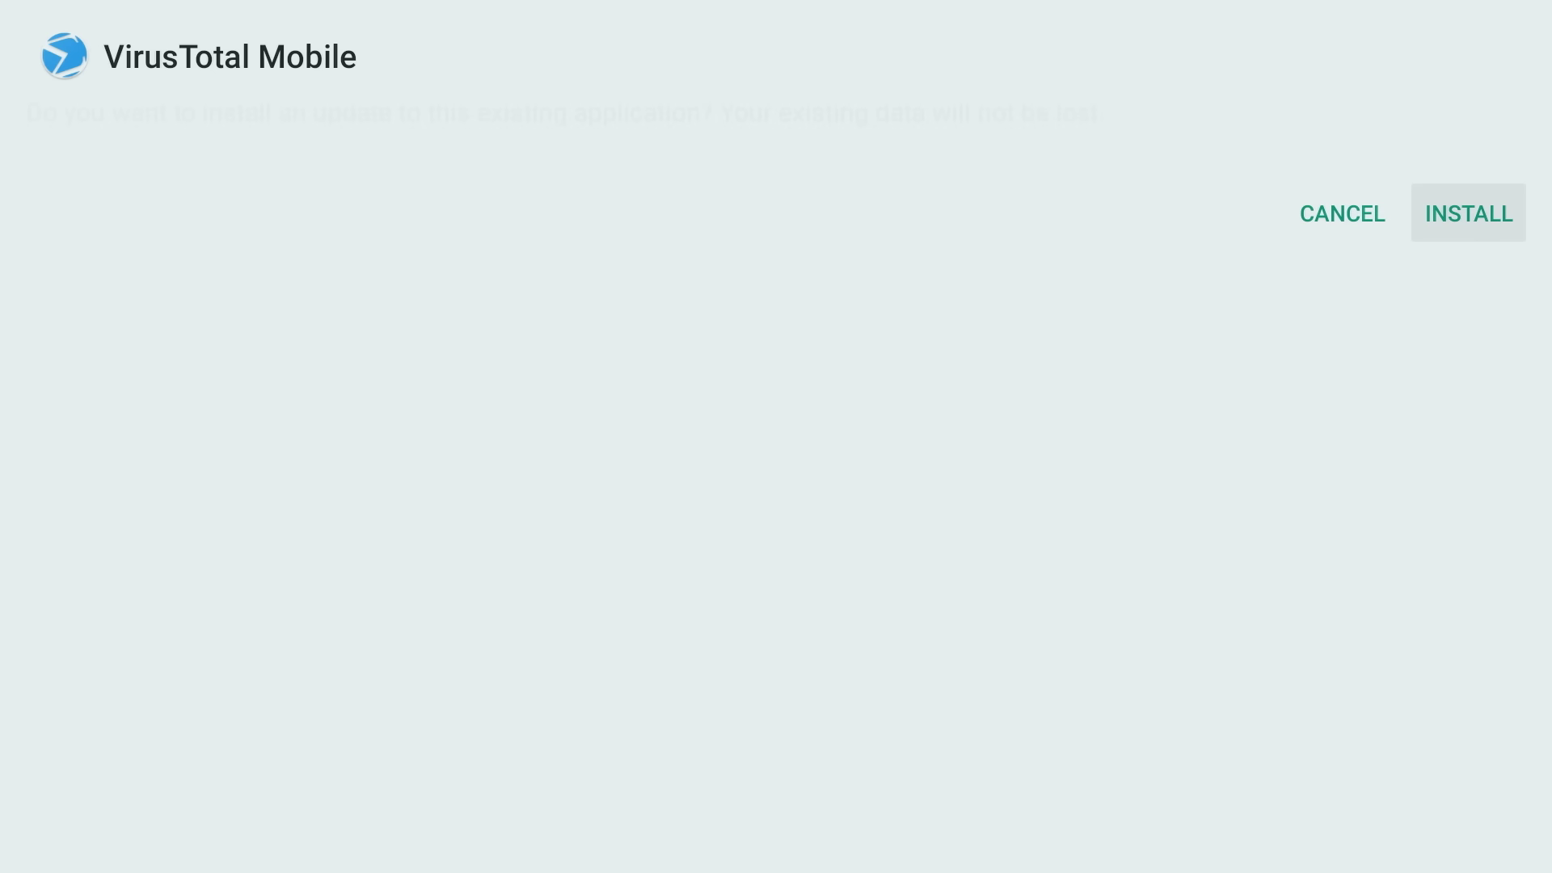
key(Return)
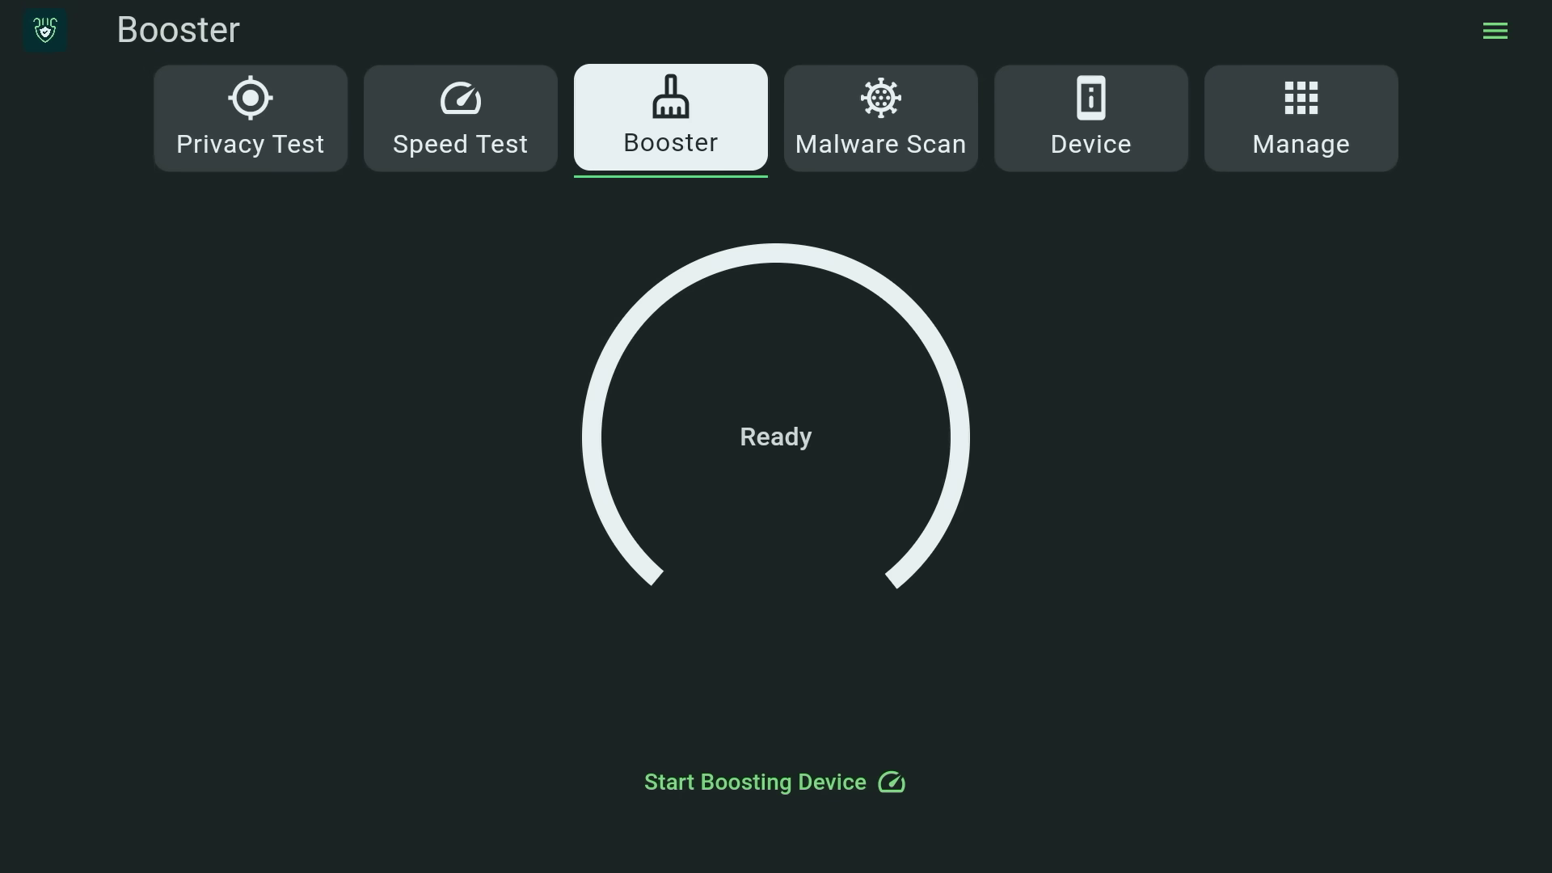
Step: Run DefSquid's Deep Scan All on the installed apps, then start a VirusTotal Mobile device scan
key(Right)
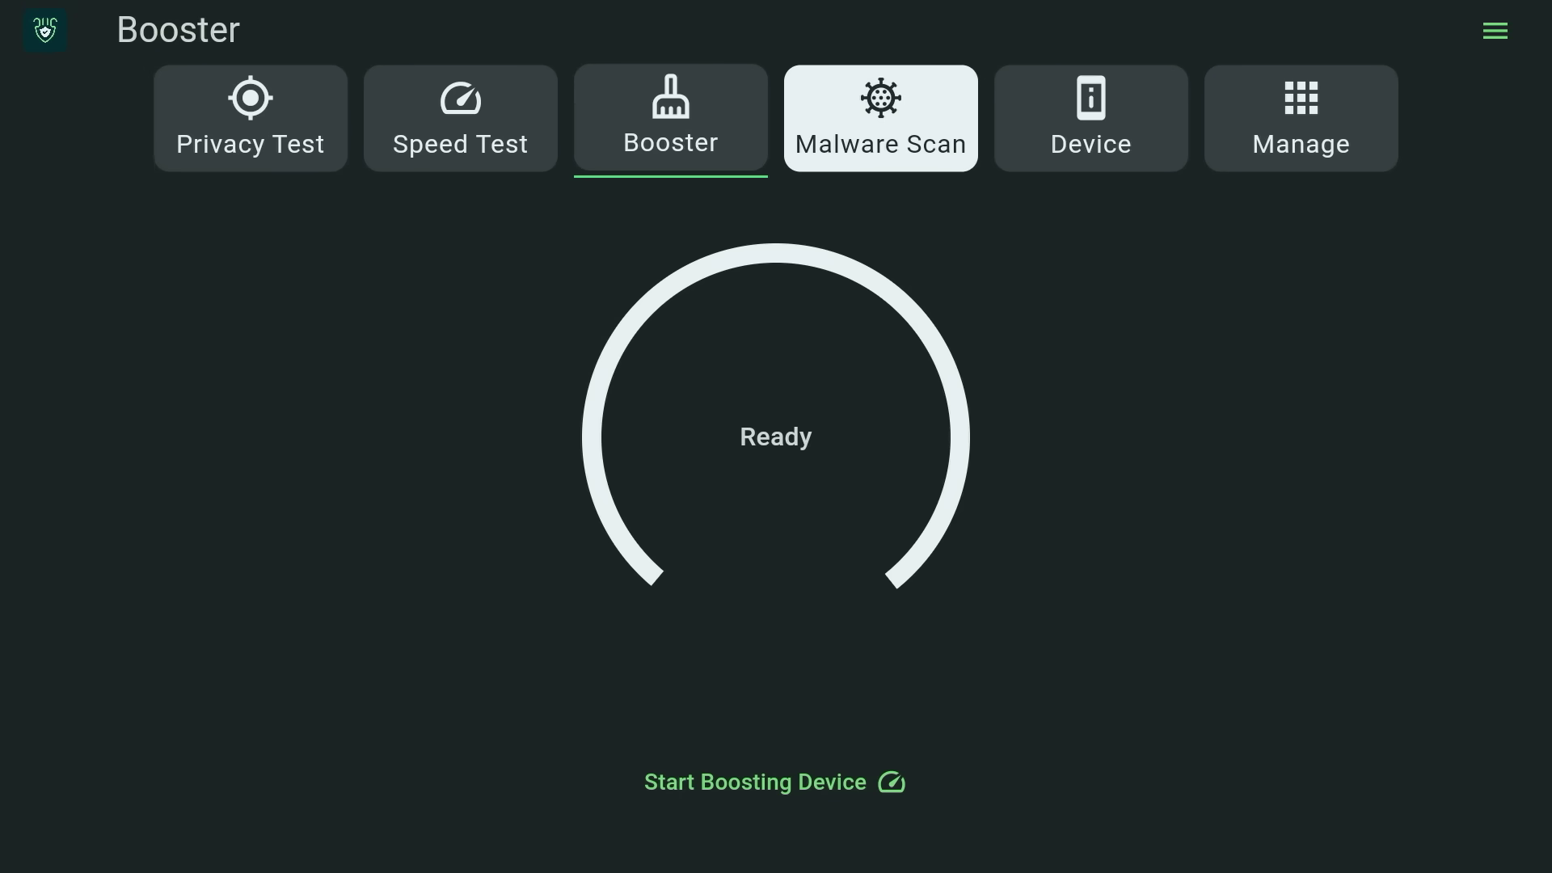
key(Return)
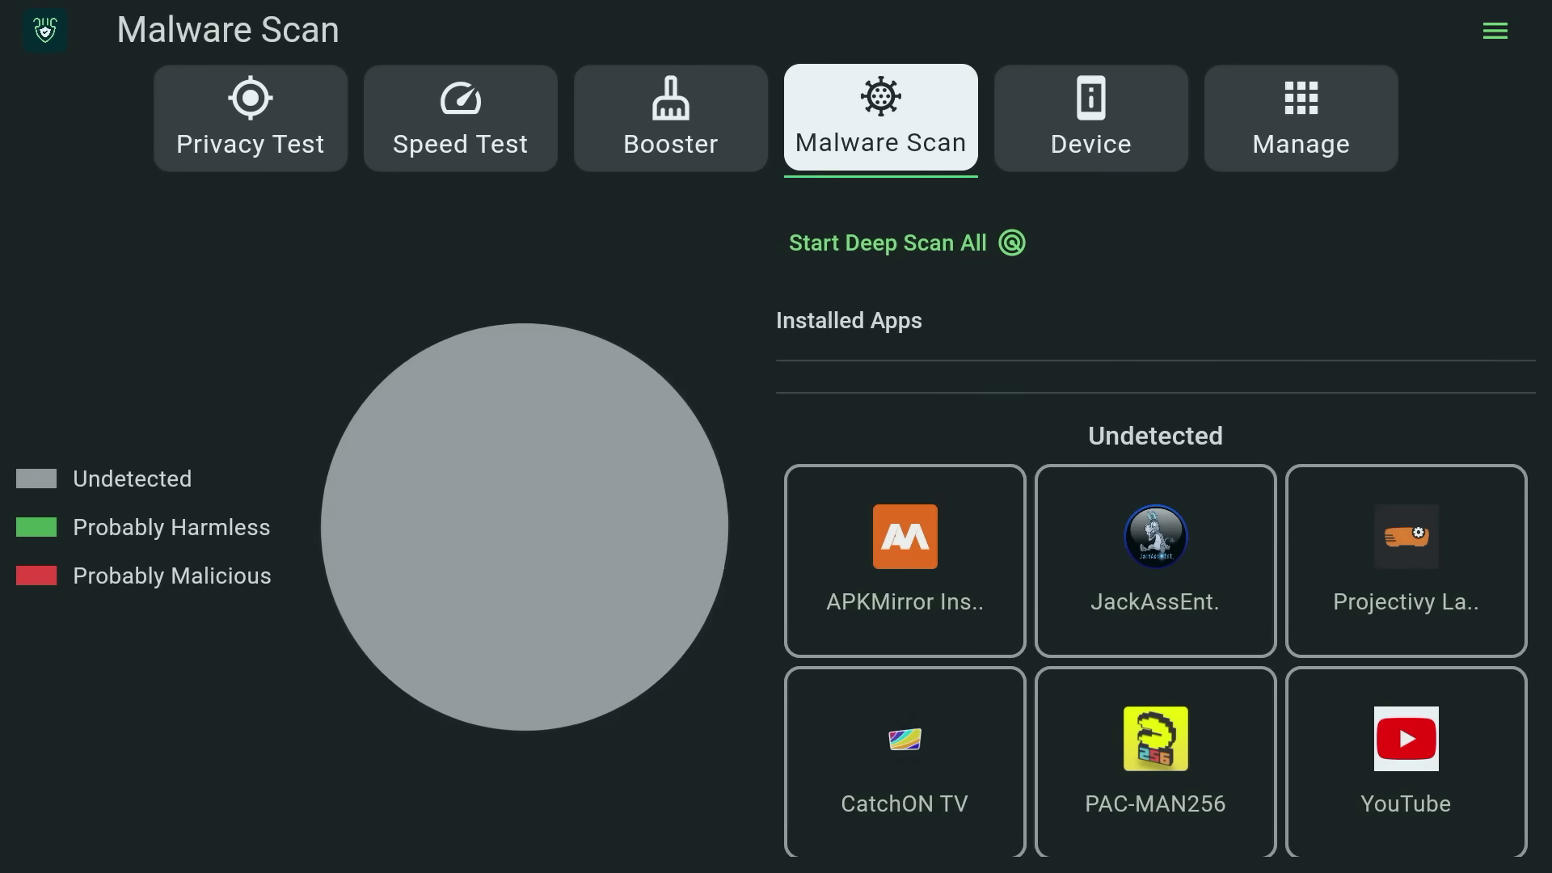
key(Down)
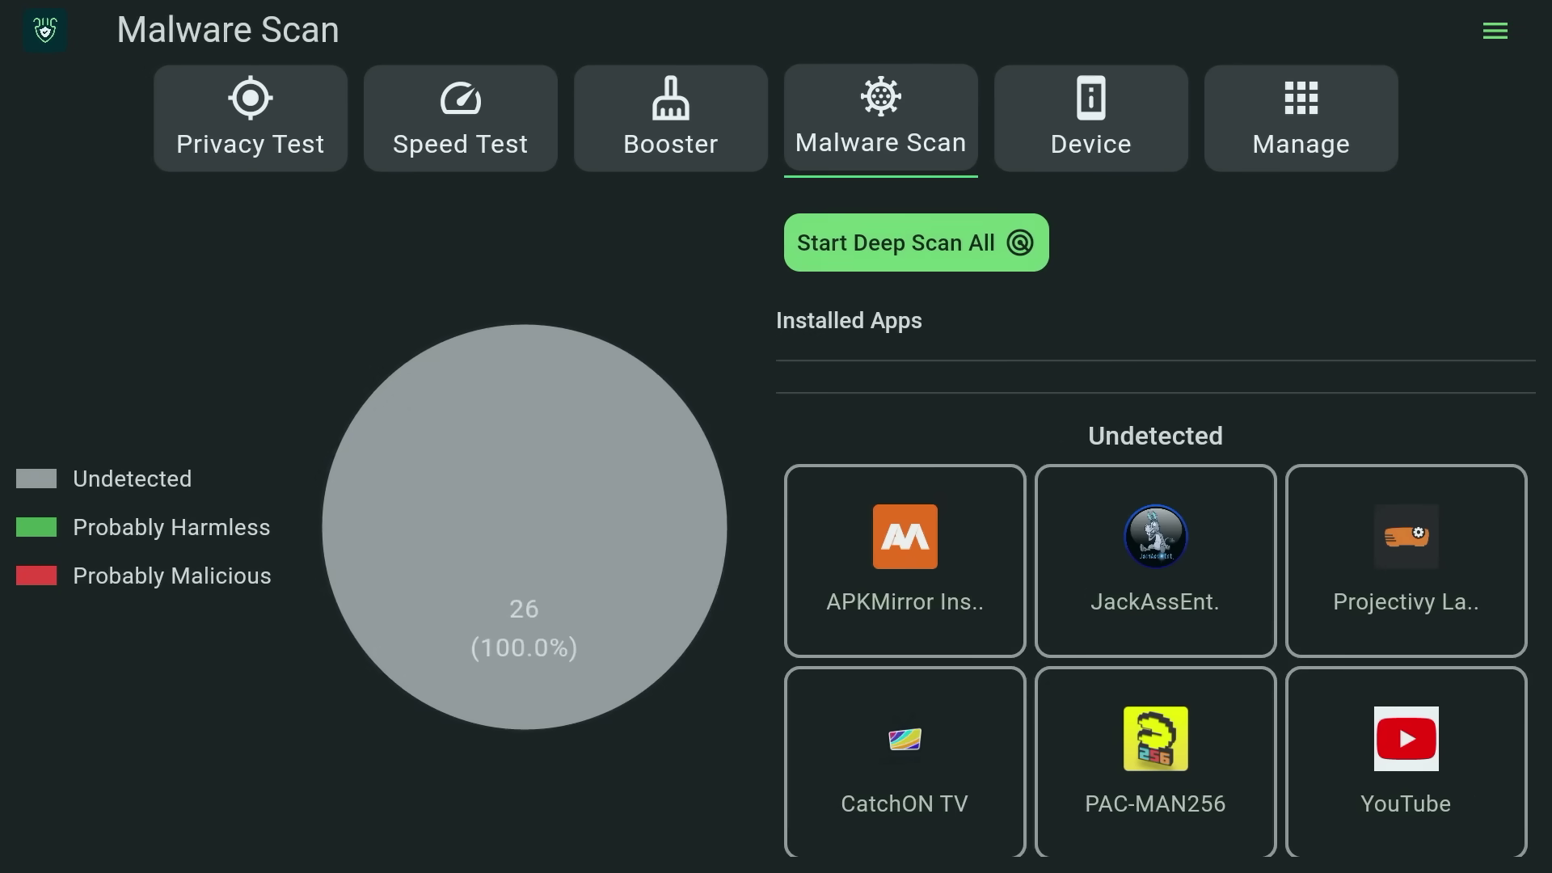
key(Return)
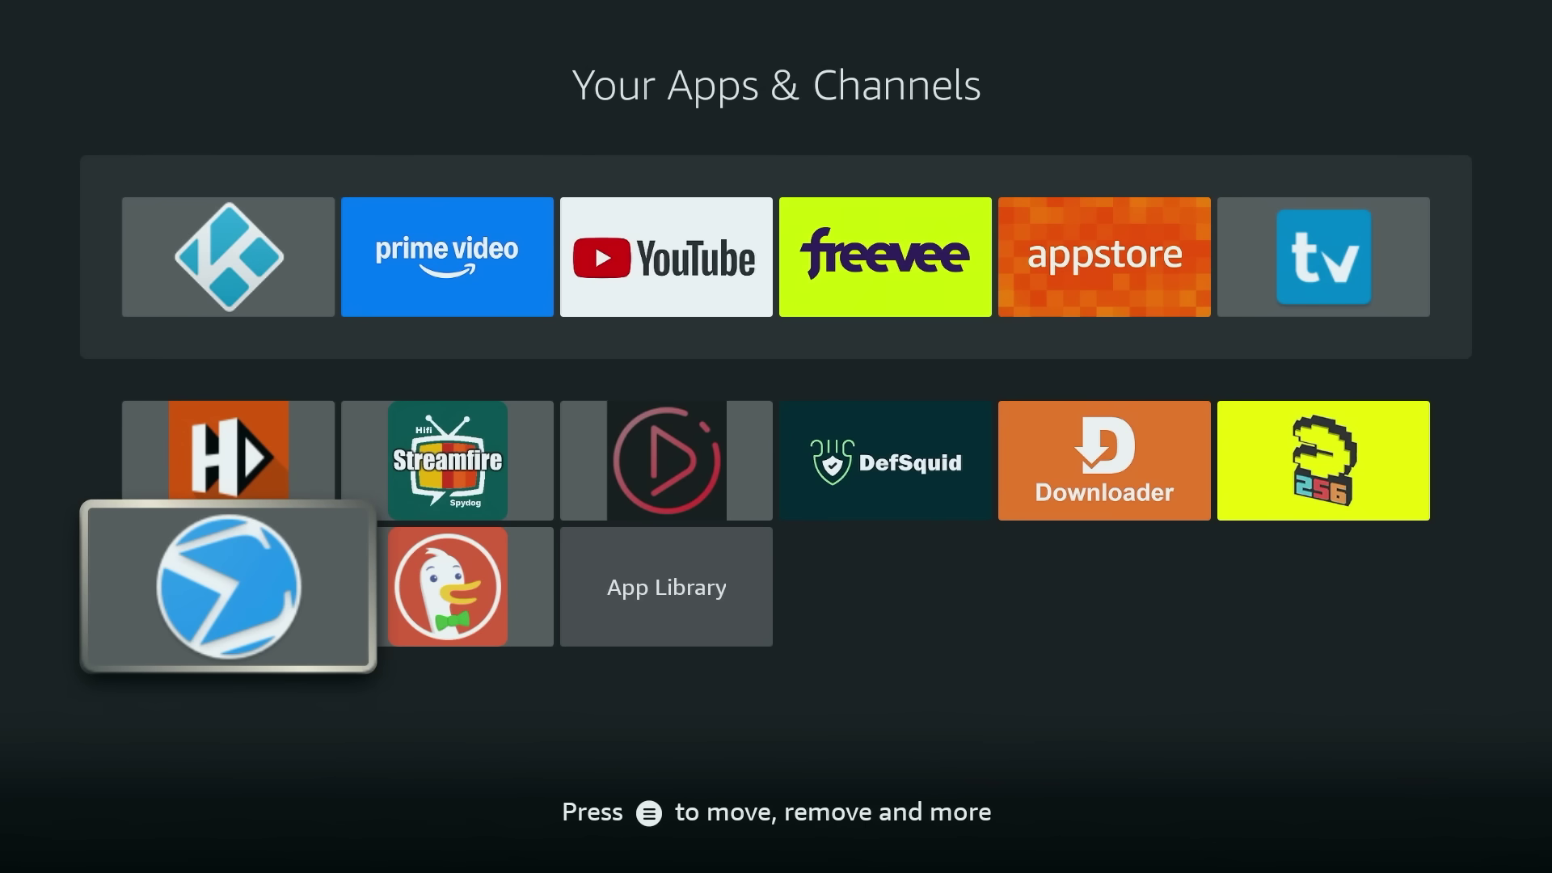
key(Return)
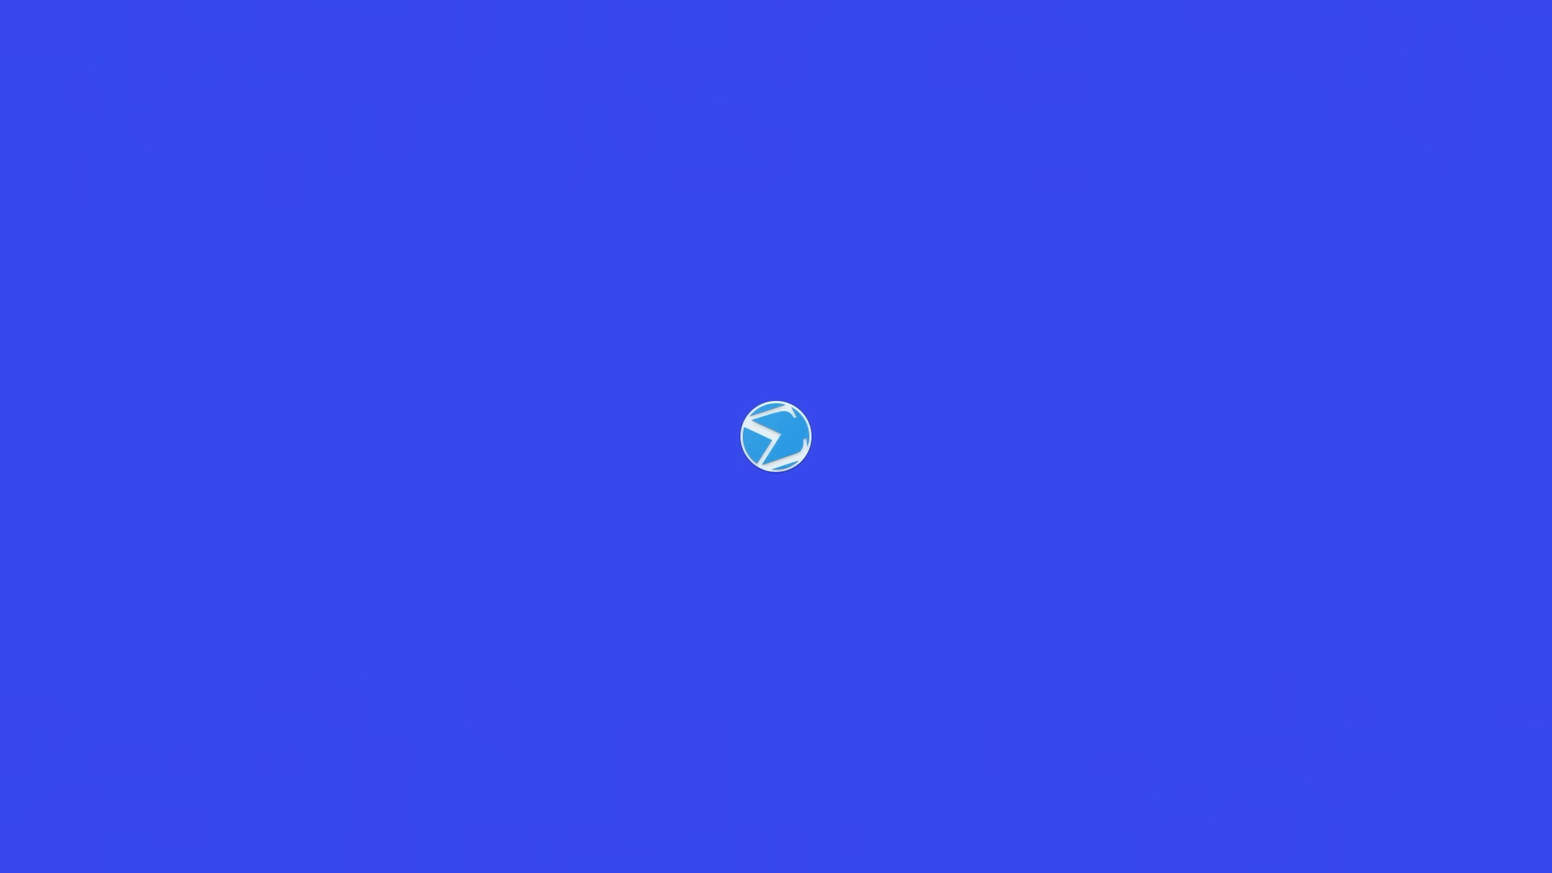
key(Return)
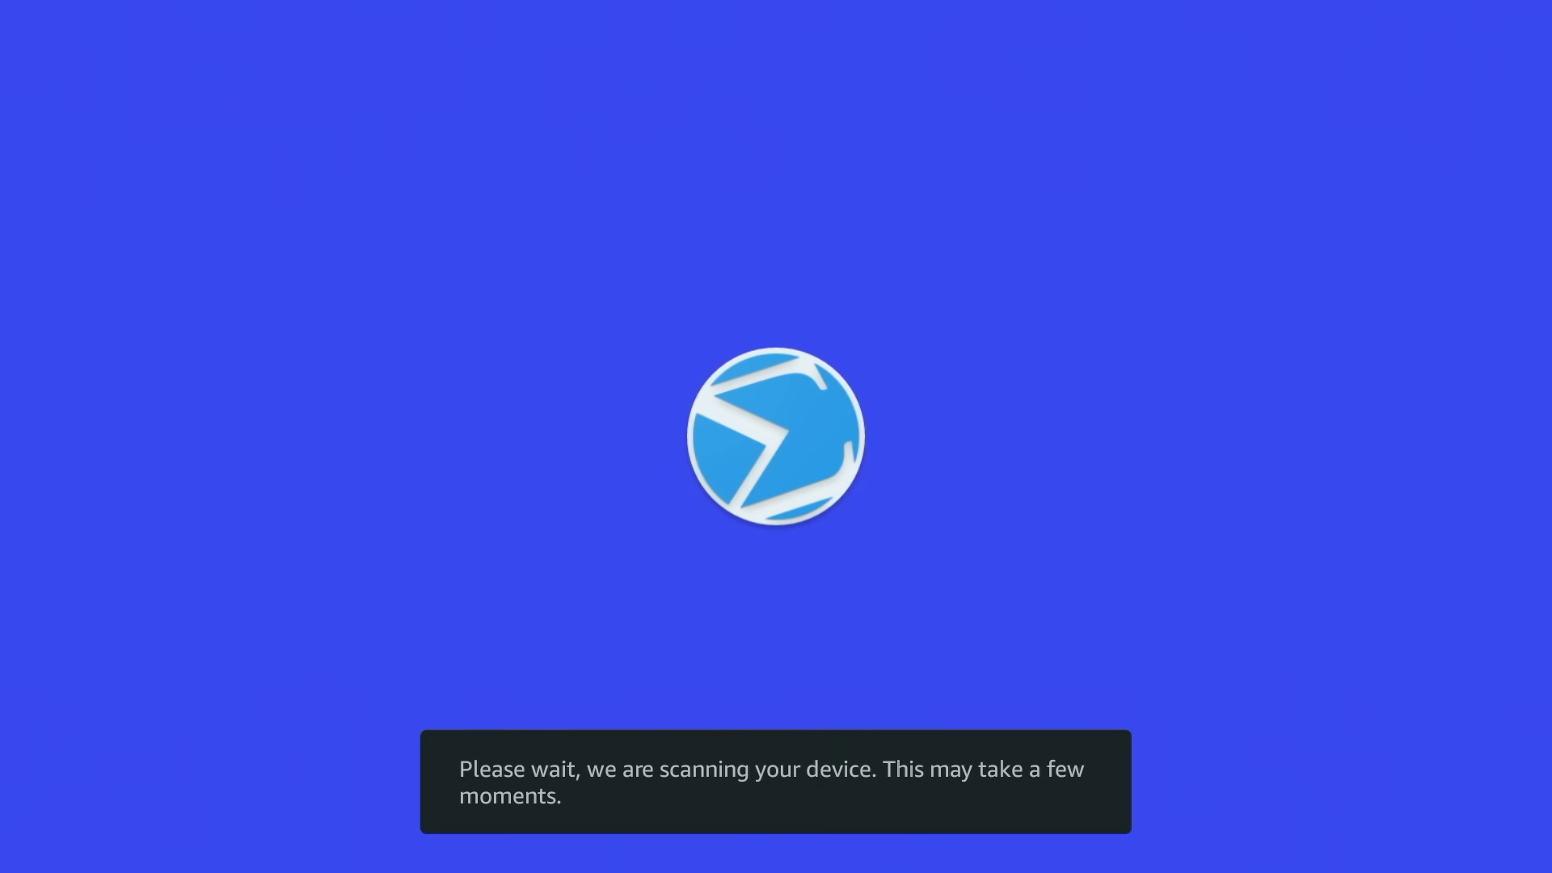